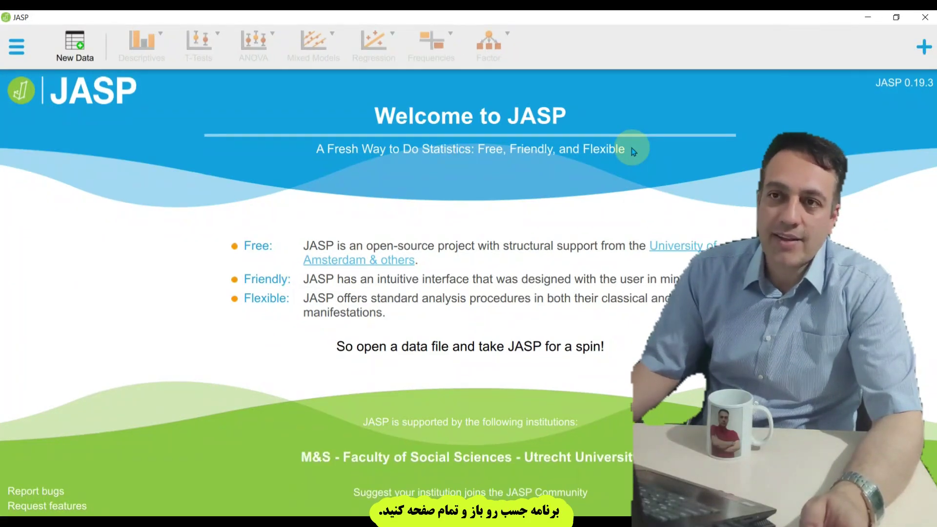
Open the DATA-NA Excel dataset from the Network Analysis in JASP folder on the Desktop.
left_click(17, 46)
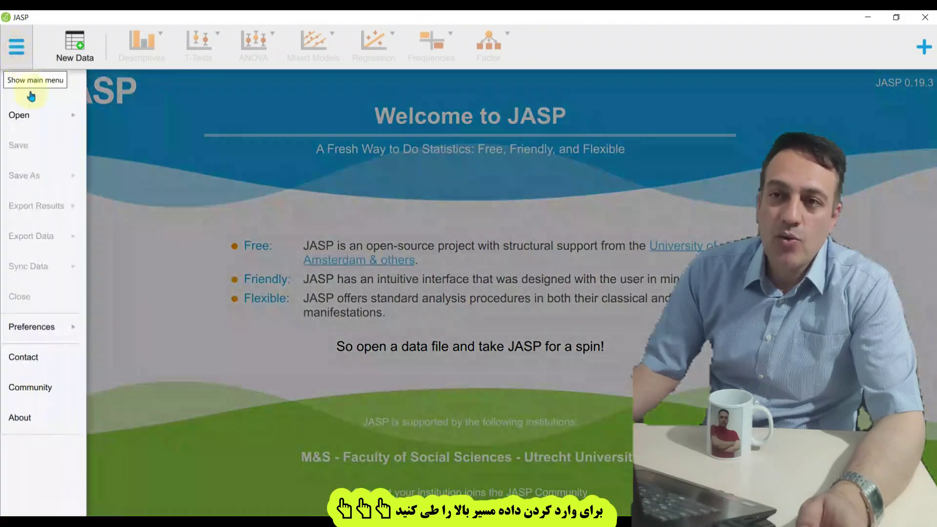
left_click(28, 117)
left_click(126, 128)
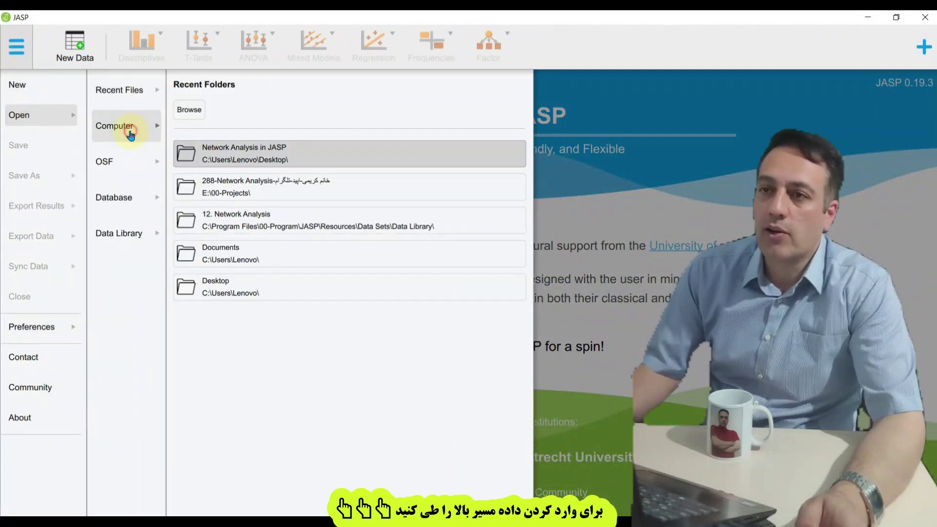
left_click(189, 111)
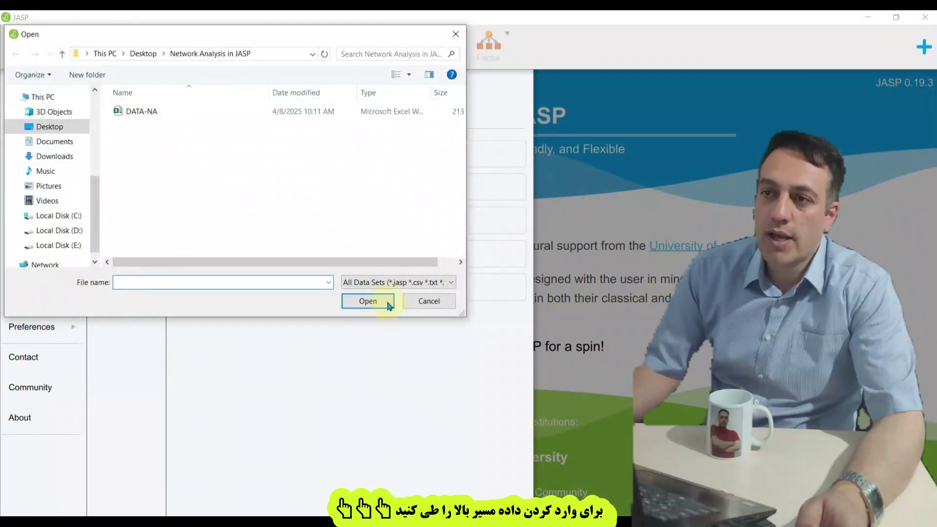
left_click(126, 119)
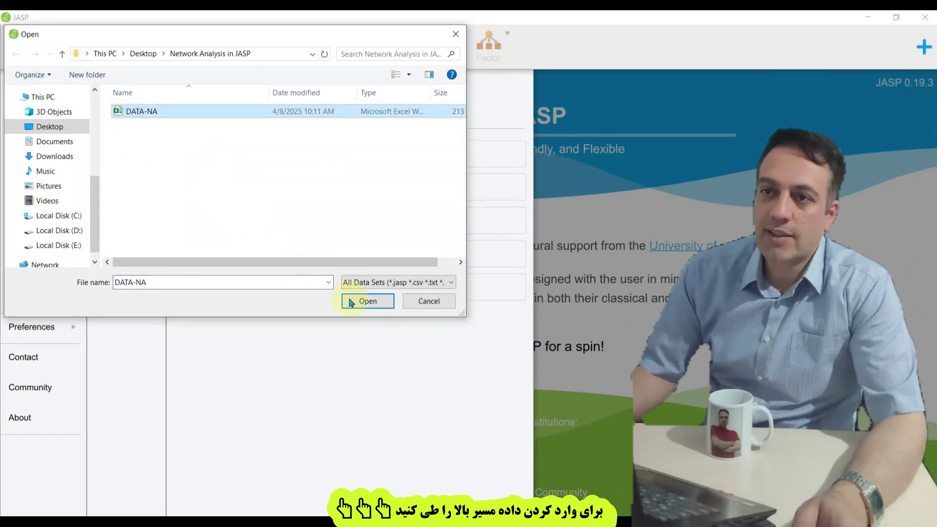
left_click(360, 303)
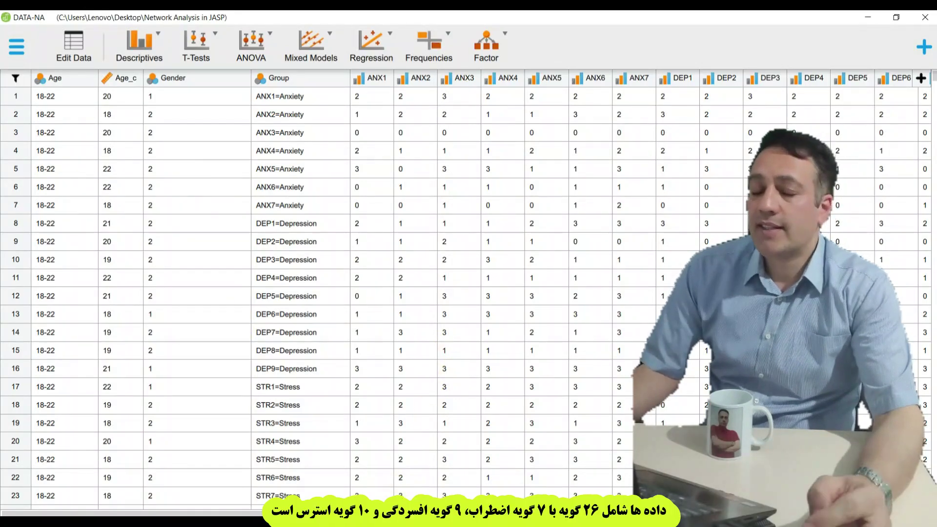
Look through the dataset's columns, from the demographic variables across the ANX, DEP and STR items.
scroll(521, 496, "right", 1)
scroll(521, 496, "right", 10)
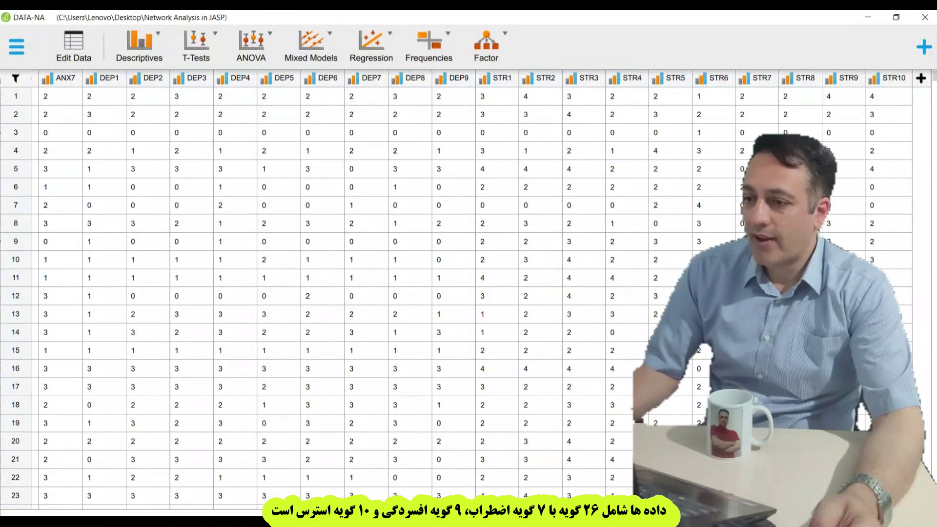
scroll(554, 459, "left", 8)
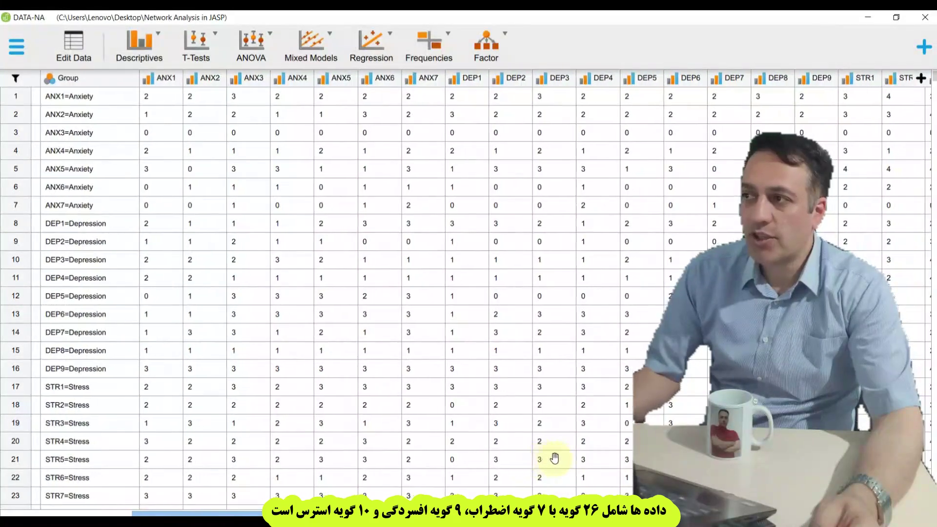
scroll(554, 459, "right", 8)
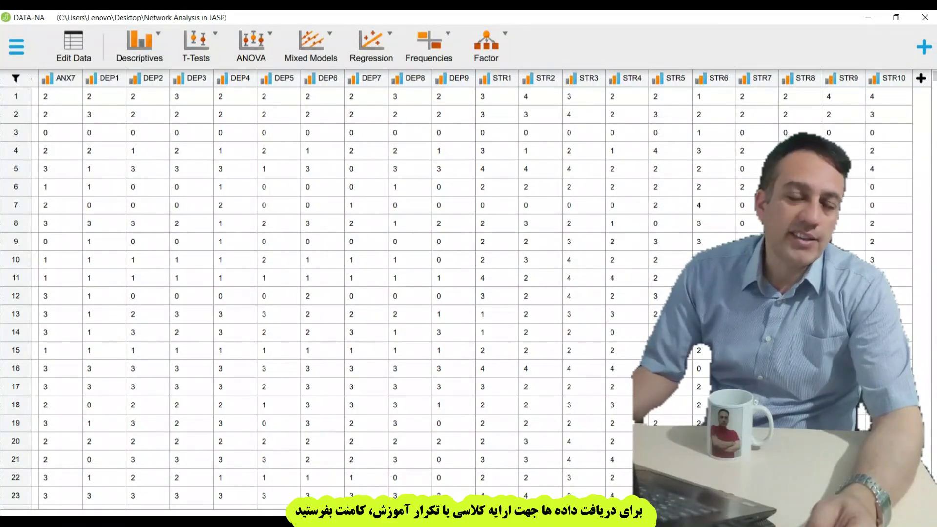
scroll(387, 464, "left", 12)
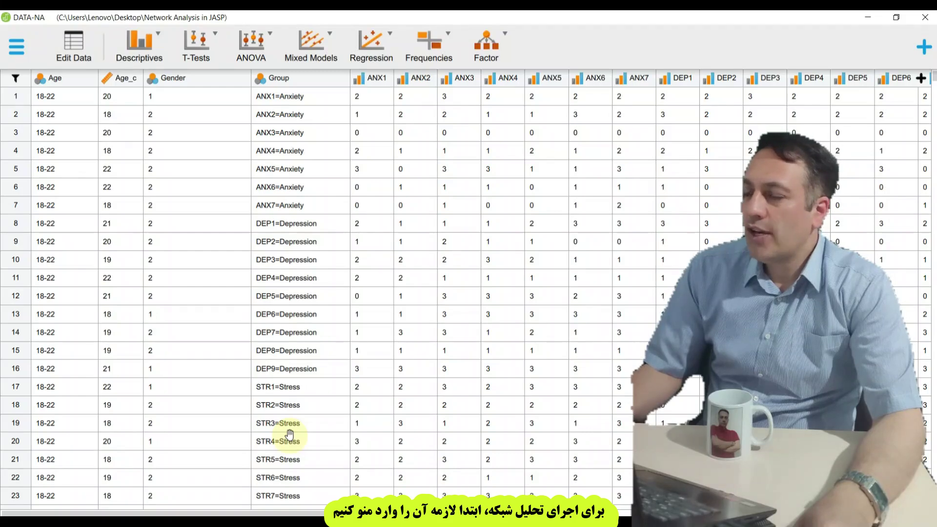
Enable the Network module so that its analyses are available.
left_click(921, 49)
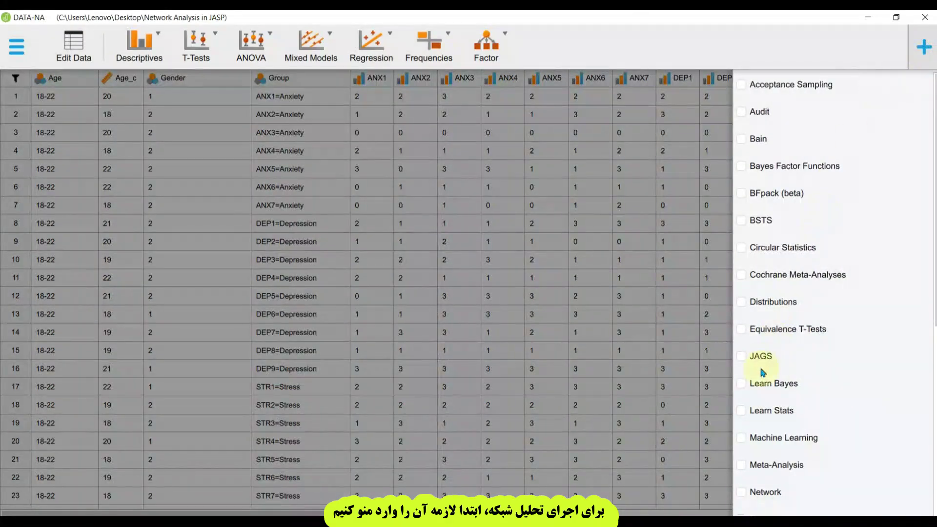
scroll(763, 404, "down", 1)
scroll(764, 404, "down", 3)
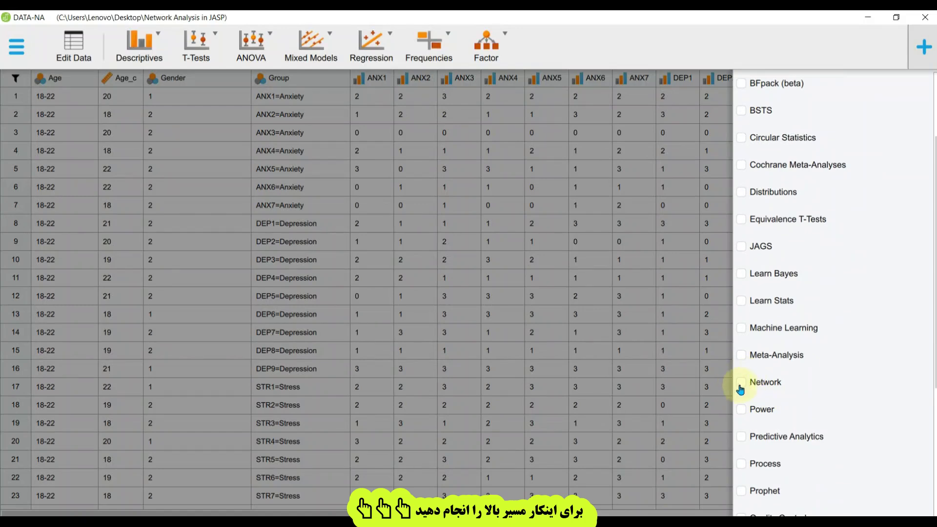
left_click(741, 384)
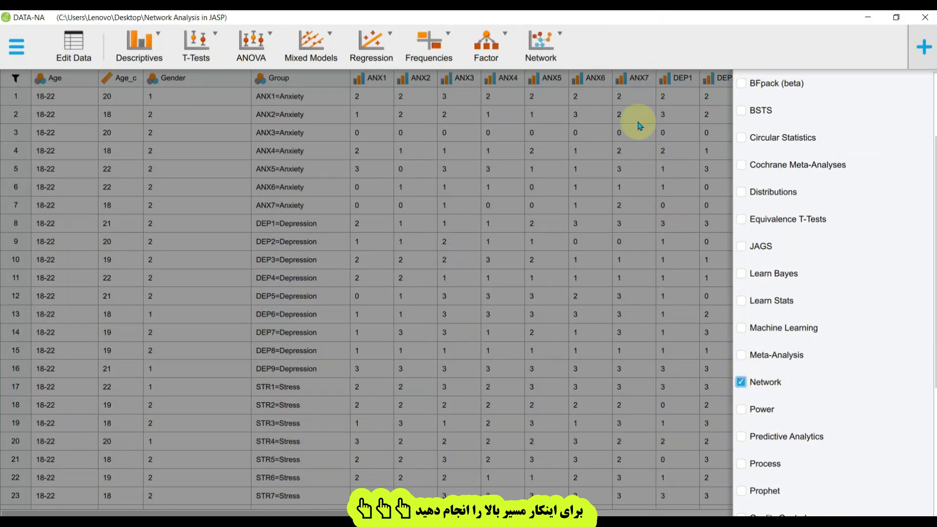
left_click(659, 42)
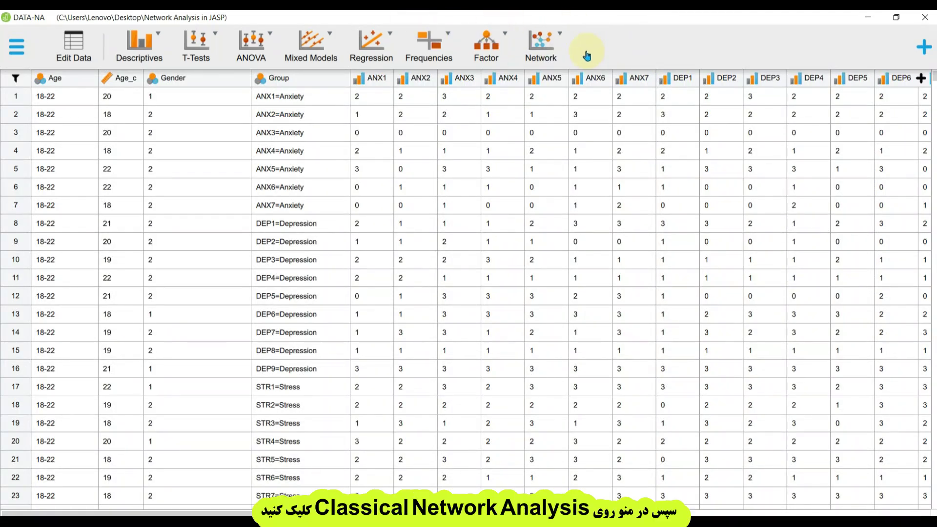
Start a classical Network Analysis and assign all items from ANX1 through STR10 as dependent variables.
left_click(546, 43)
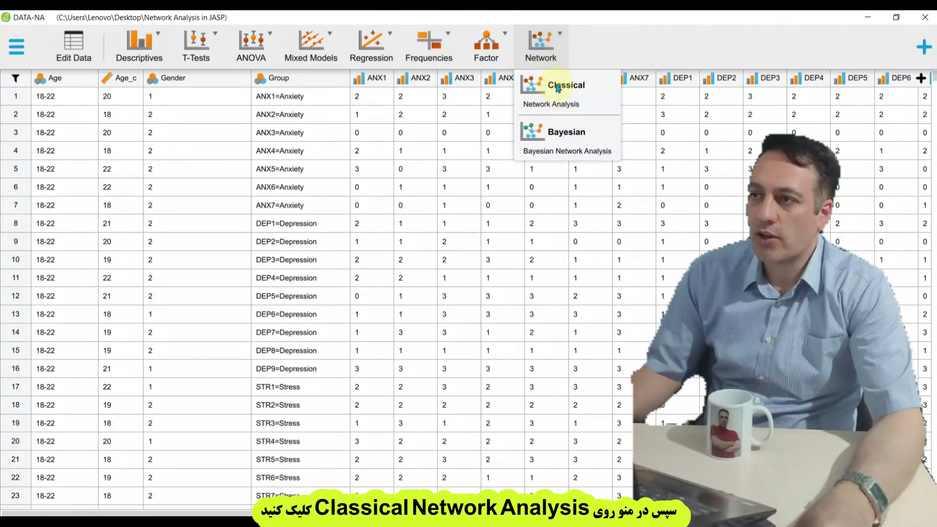
left_click(551, 105)
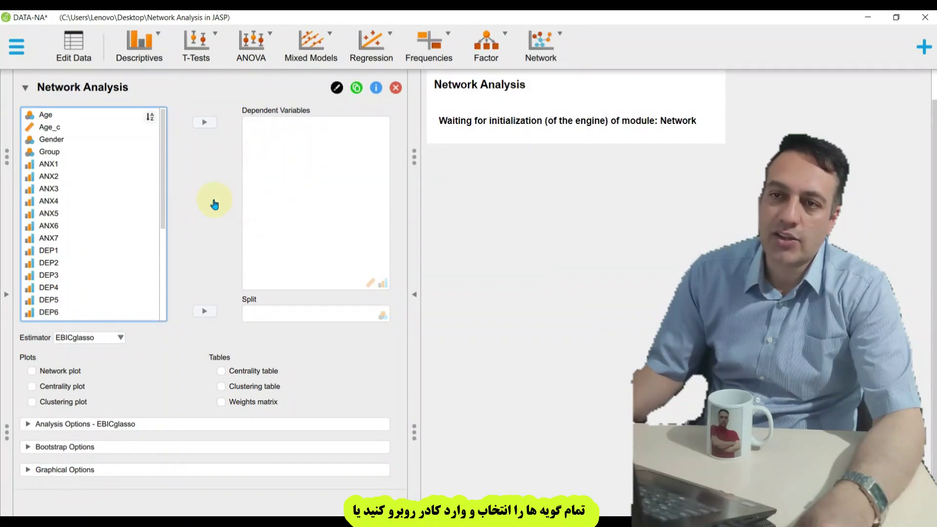
left_click(59, 168)
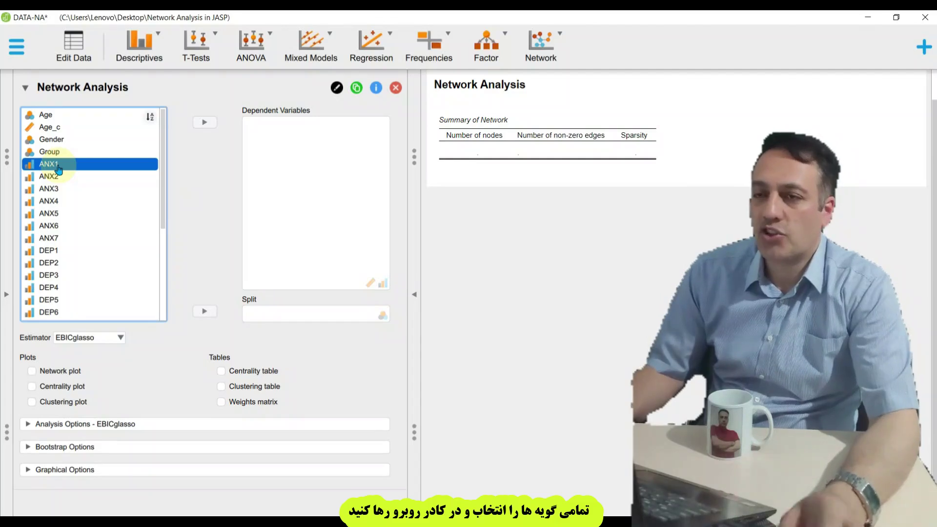
left_click_drag(163, 176, 167, 282)
scroll(136, 303, "down", 2)
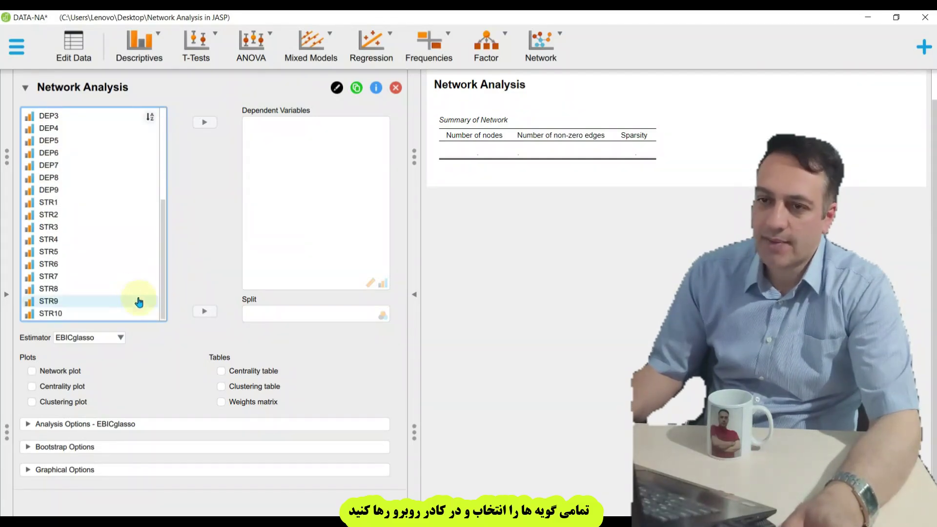
left_click(60, 315, "shift")
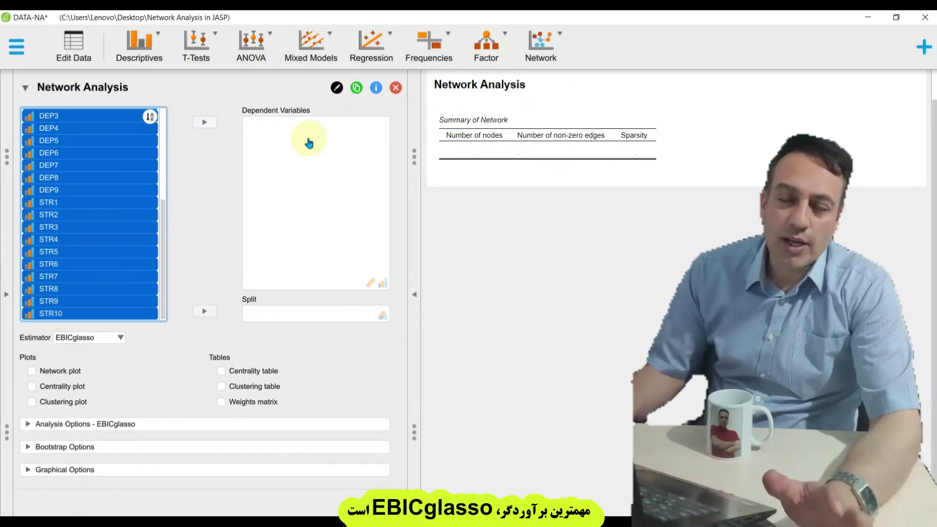
left_click(204, 123)
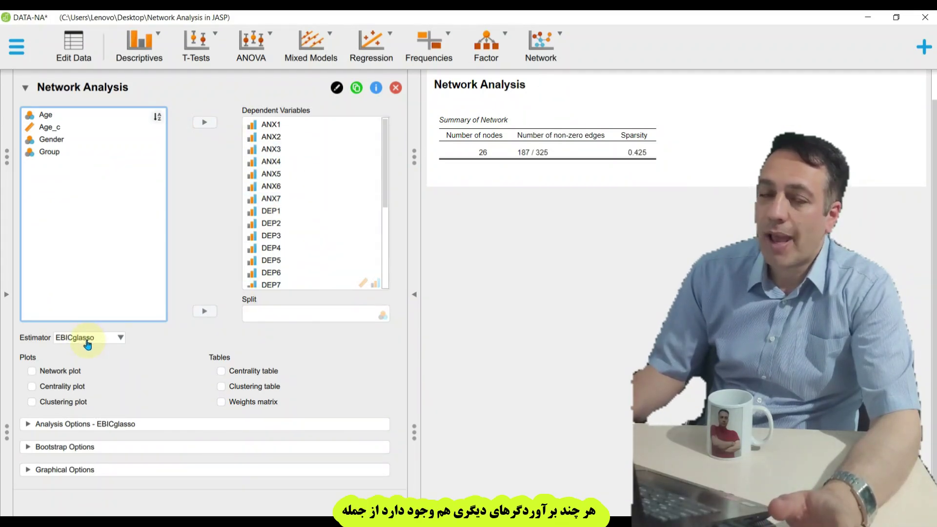
Keep EBICglasso as the estimator and request the network, centrality and clustering plots plus the centrality, clustering and weights matrix tables.
left_click(120, 341)
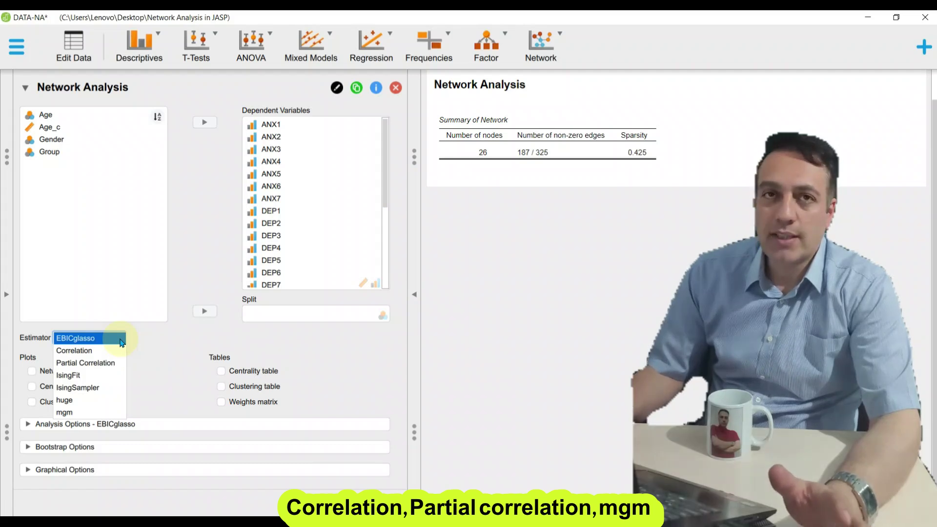
left_click(121, 343)
left_click(32, 371)
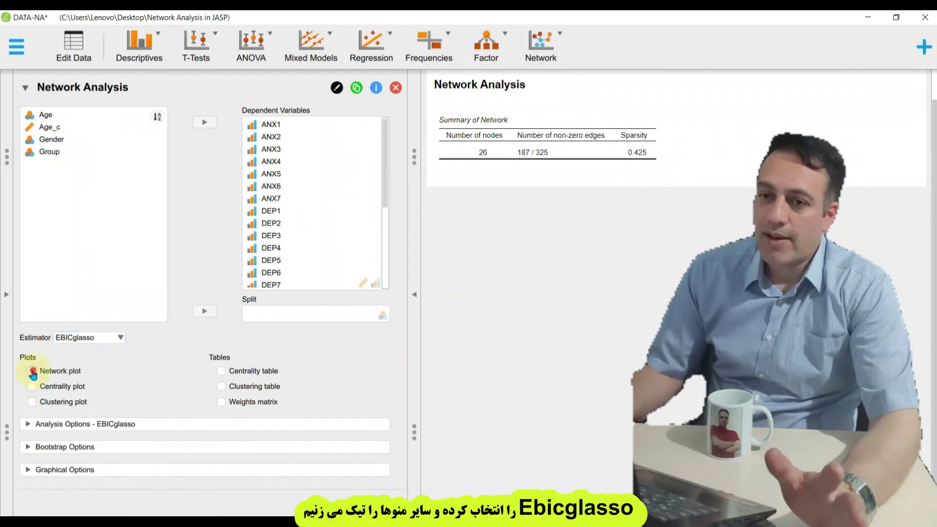
left_click(32, 386)
left_click(30, 403)
left_click(221, 371)
left_click(221, 386)
left_click(221, 403)
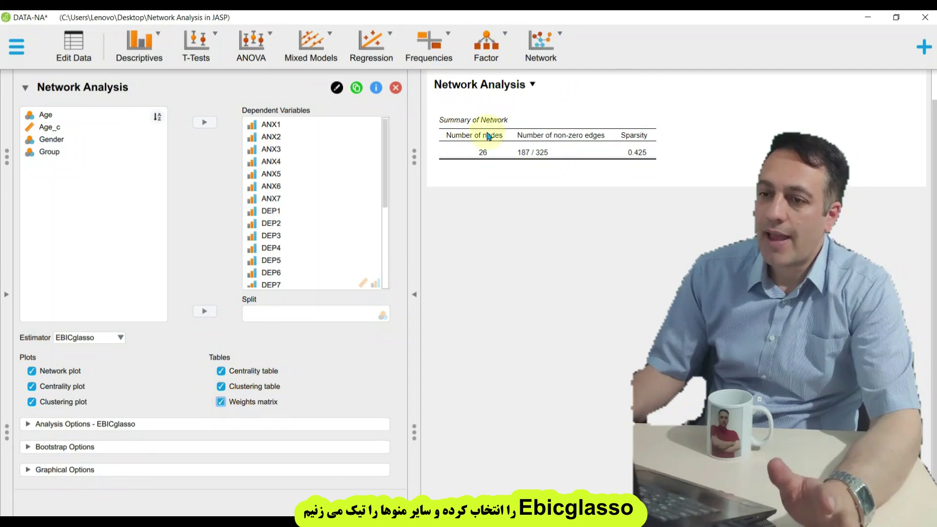
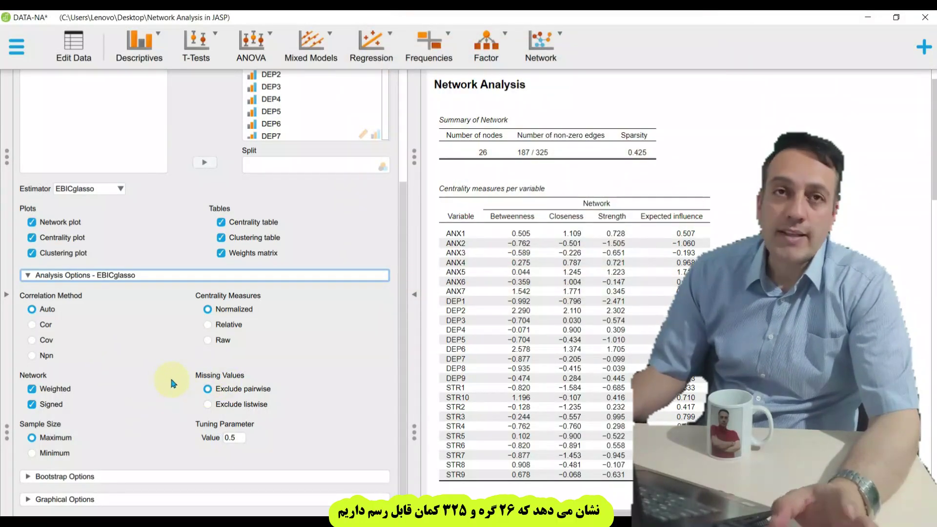
Expand the bootstrap and graphical options of the network analysis and review their settings.
left_click(28, 476)
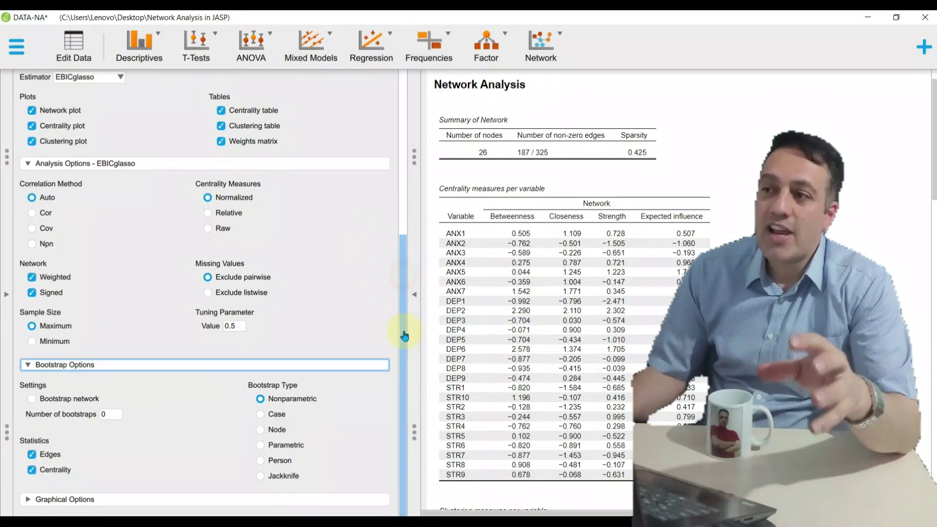
left_click(30, 500)
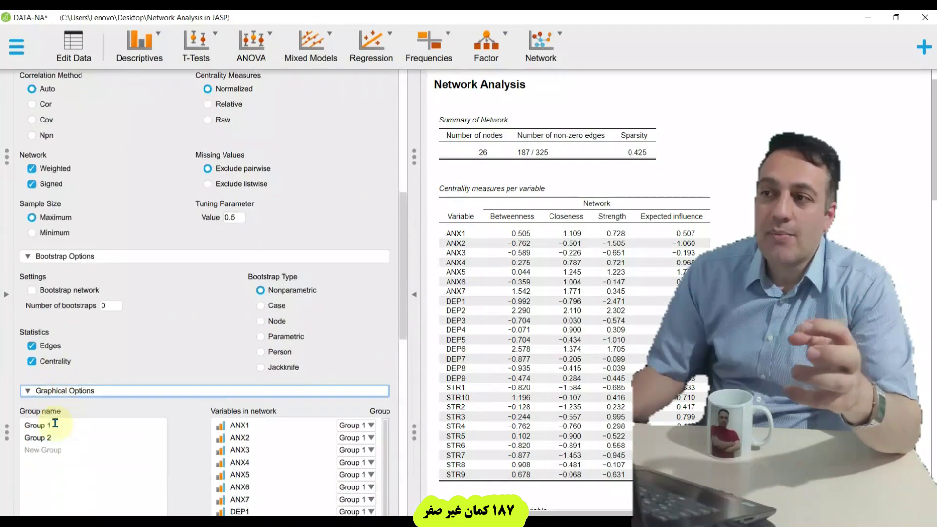
scroll(120, 336, "down", 5)
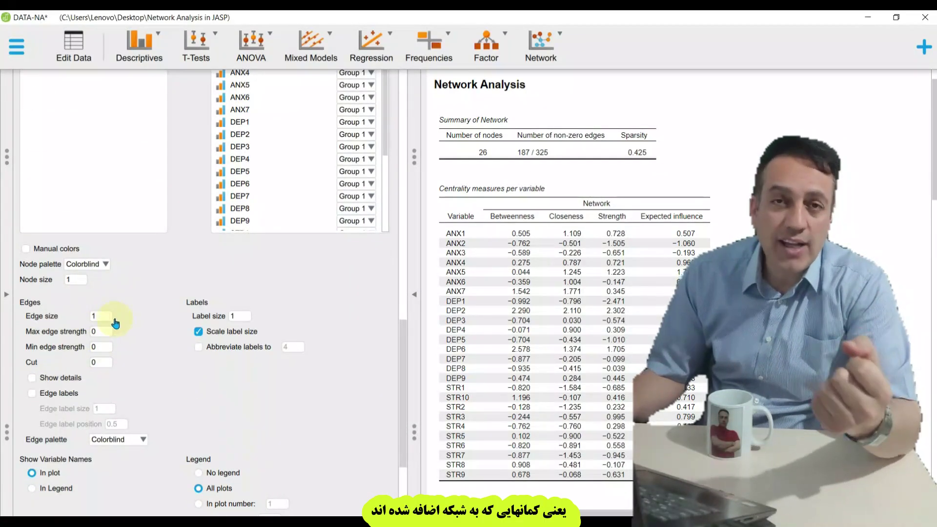
scroll(141, 305, "up", 3)
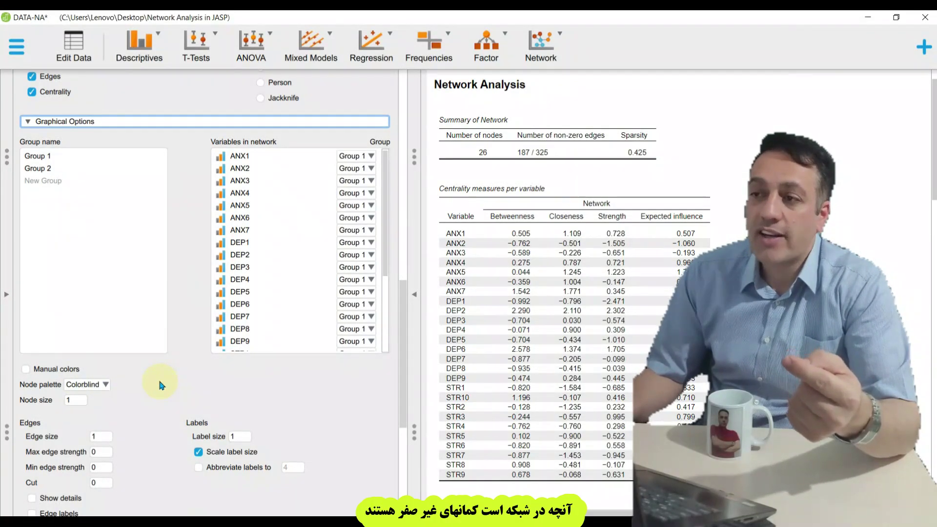
scroll(191, 352, "up", 4)
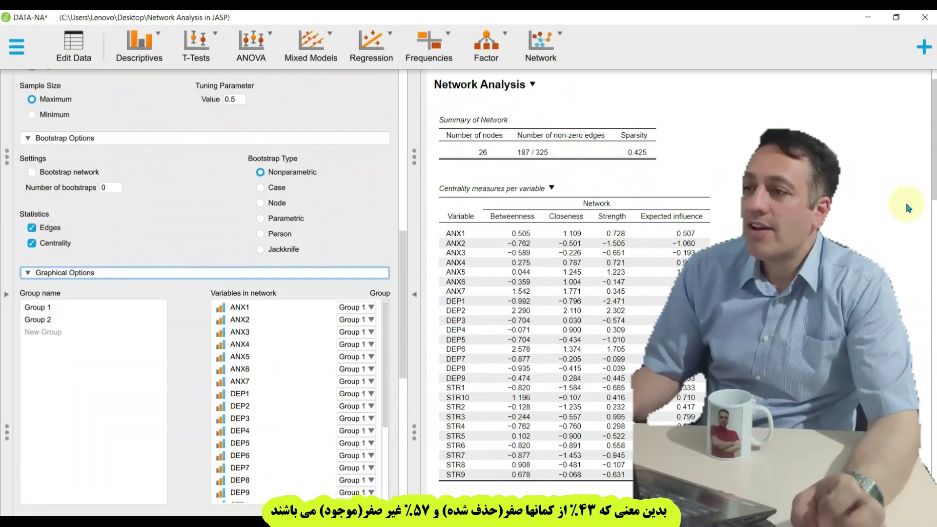
Look over the network plot in the results and return to the network summary table to examine the sparsity.
left_click_drag(933, 157, 933, 414)
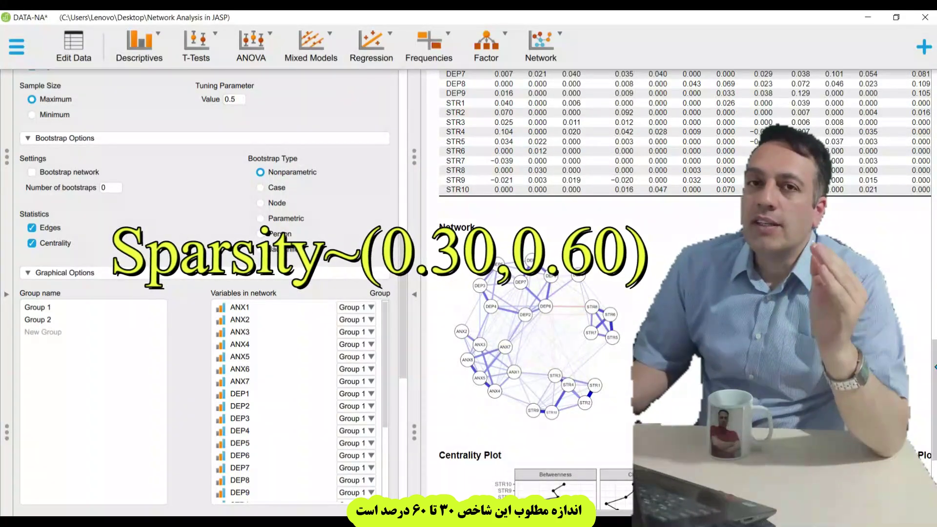
left_click_drag(934, 374, 934, 117)
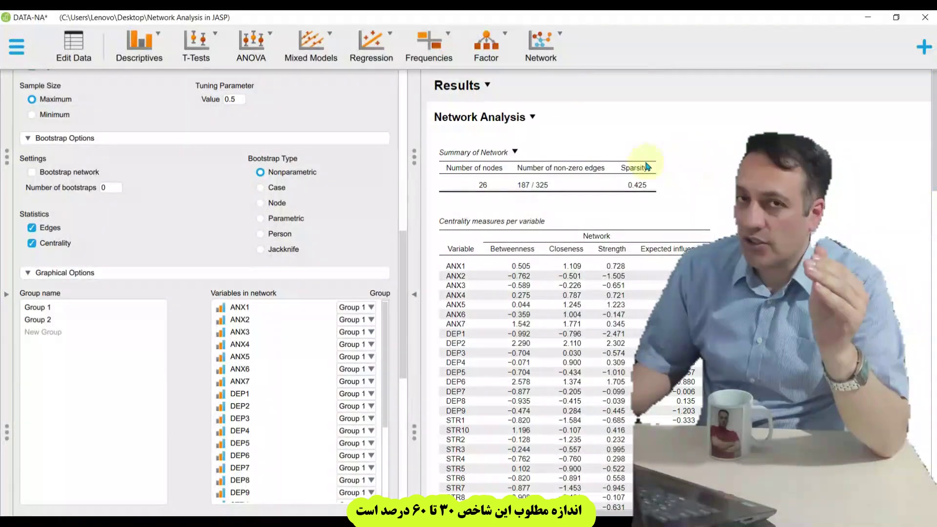
scroll(826, 122, "down", 1)
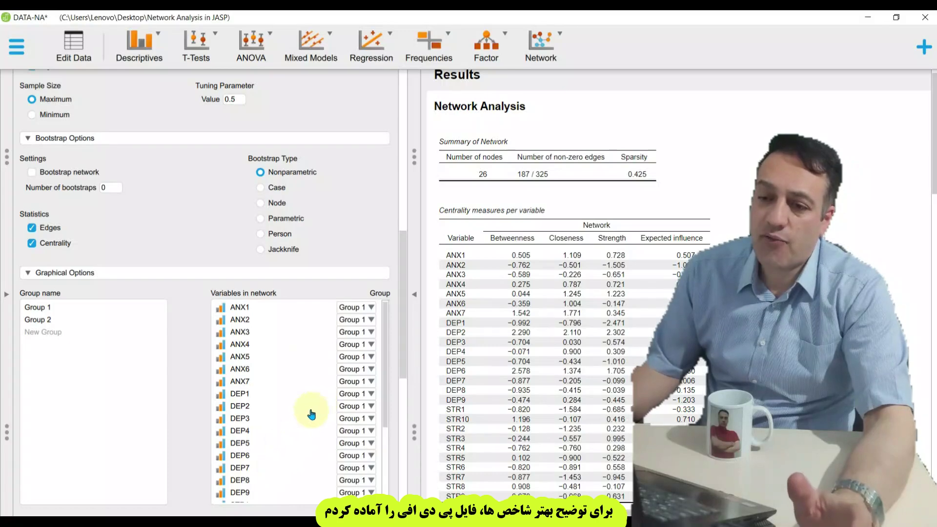
Switch to DATA-NA.pdf in Foxit Reader and examine the highlighted centrality measures per variable.
key("alt+Tab")
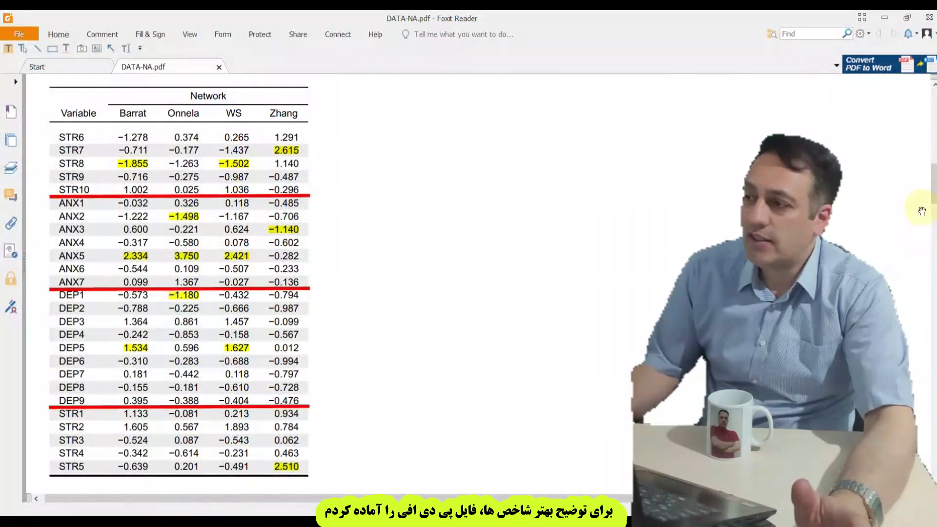
left_click_drag(933, 183, 934, 110)
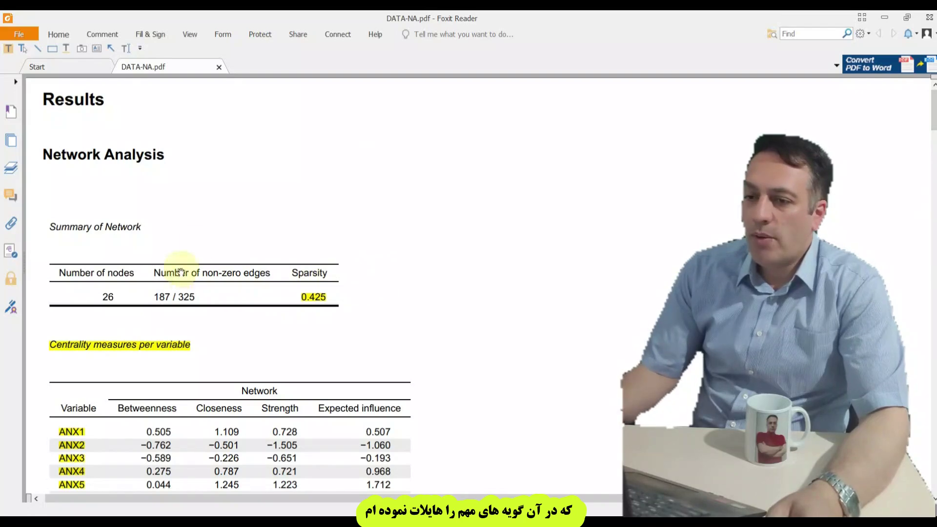
scroll(200, 234, "down", 3)
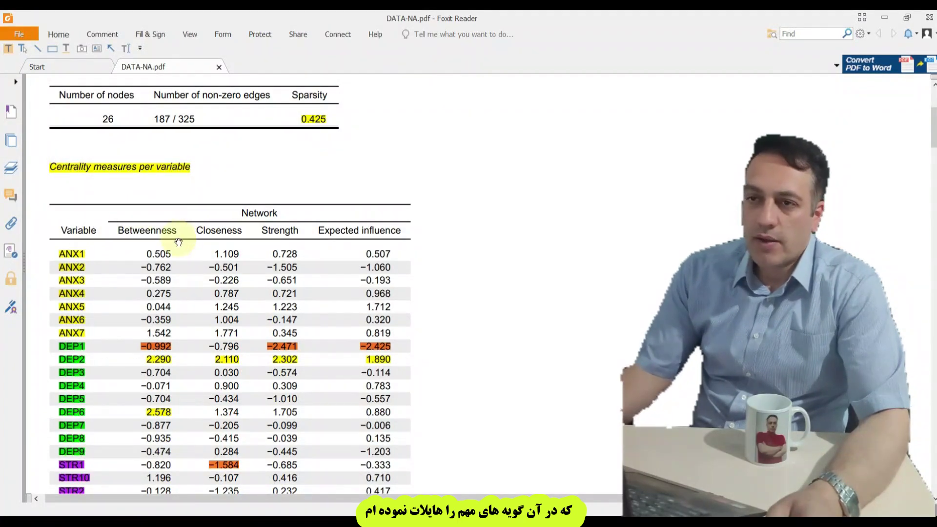
scroll(148, 268, "down", 1)
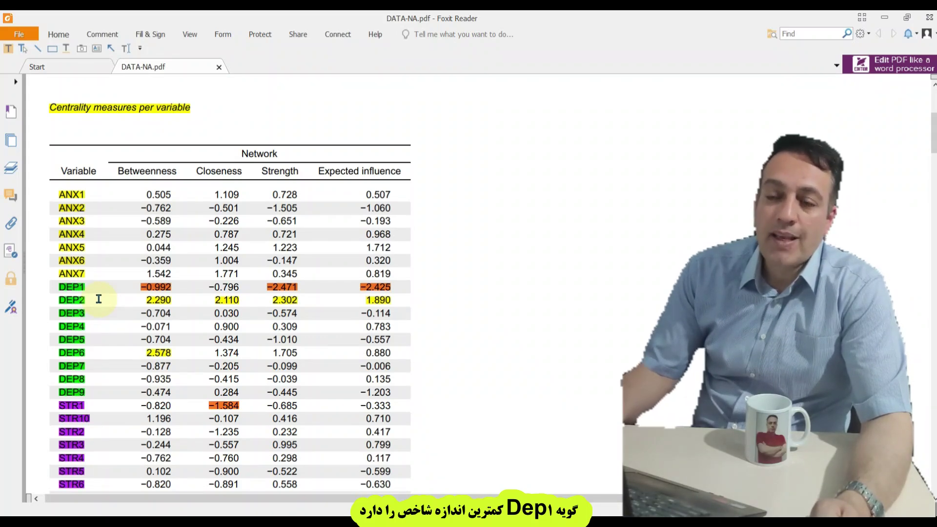
Compare the centrality measures of DEP1, DEP2 and STR1 and the ANX4–ANX5 weights with the node positions in the network plot.
scroll(110, 295, "down", 15)
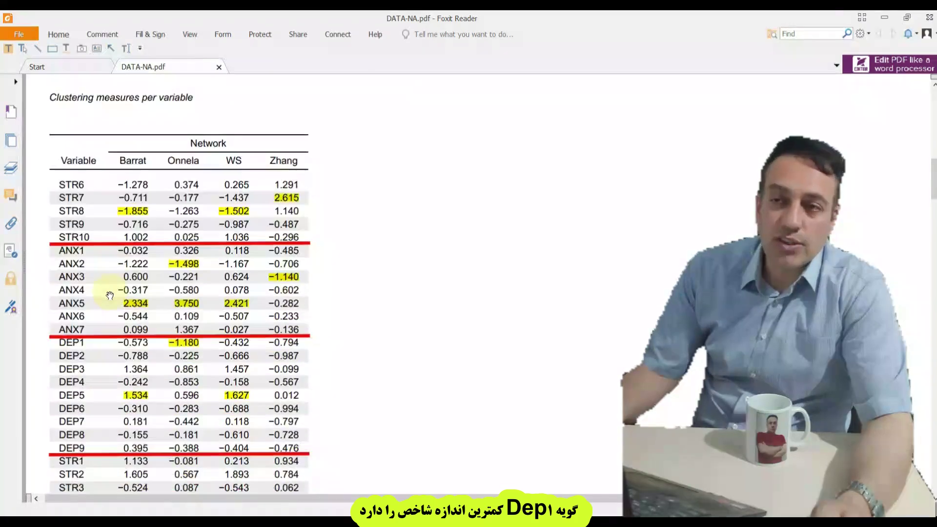
scroll(110, 295, "down", 10)
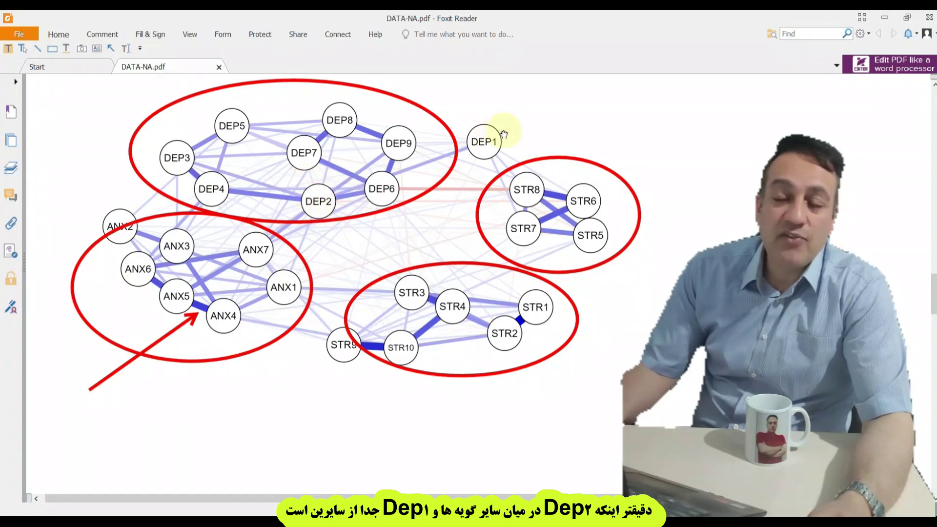
scroll(459, 176, "up", 10)
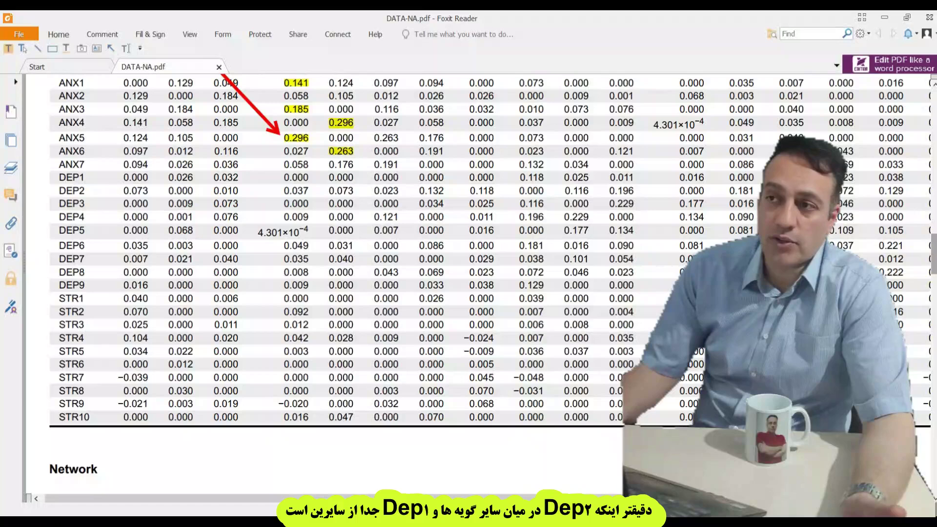
left_click_drag(930, 254, 909, 134)
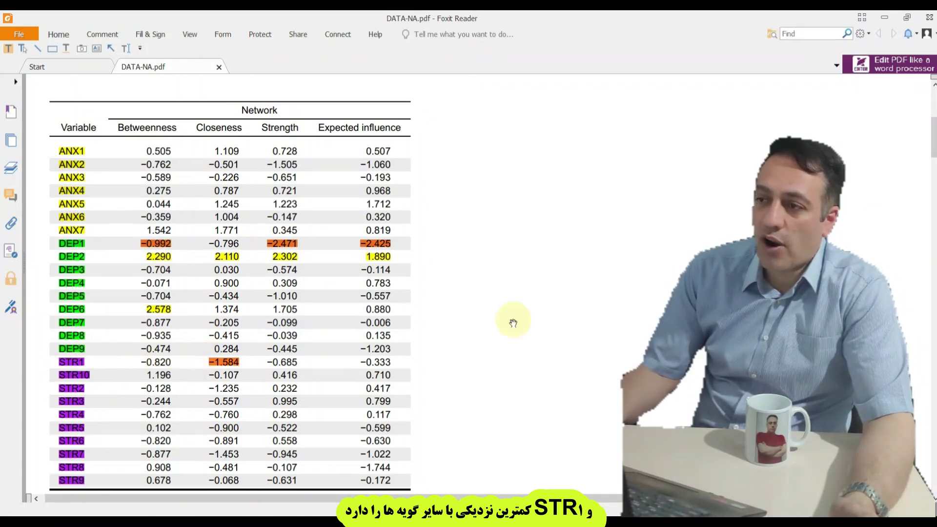
scroll(342, 283, "down", 20)
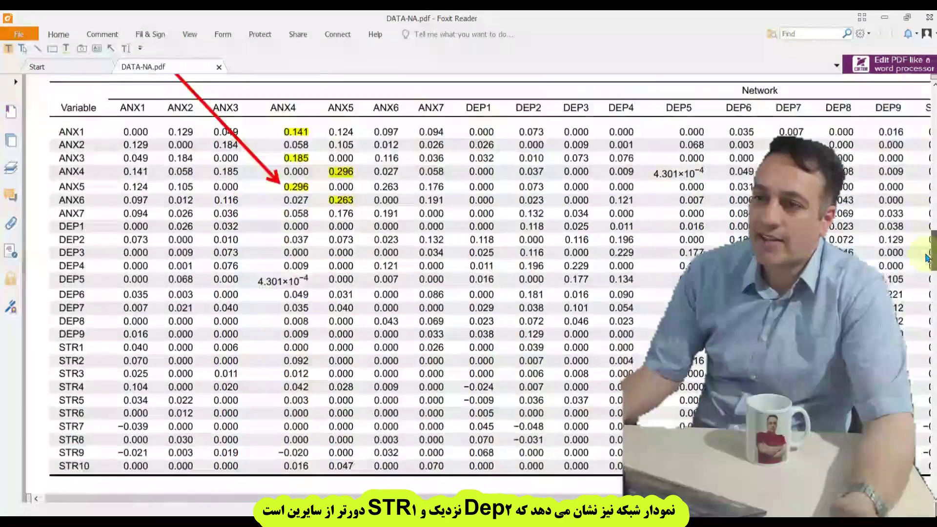
scroll(356, 249, "up", 3)
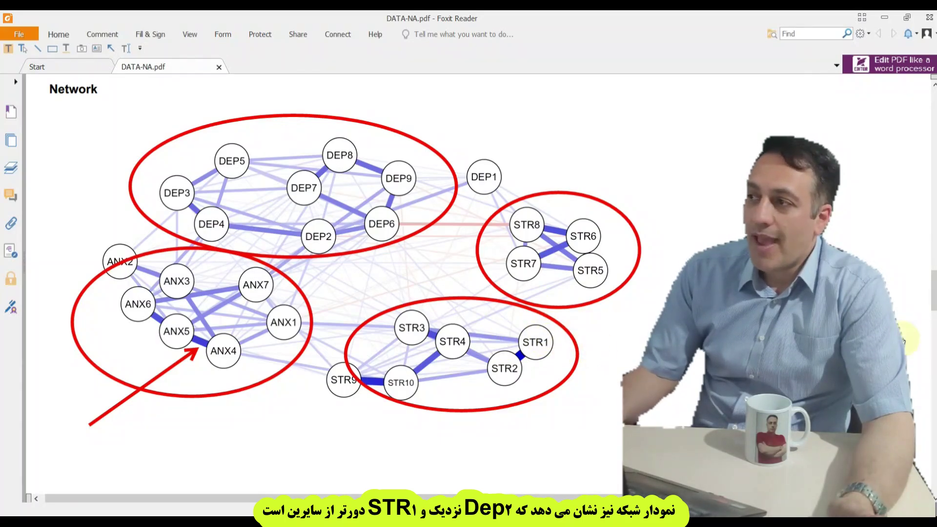
left_click_drag(934, 305, 927, 152)
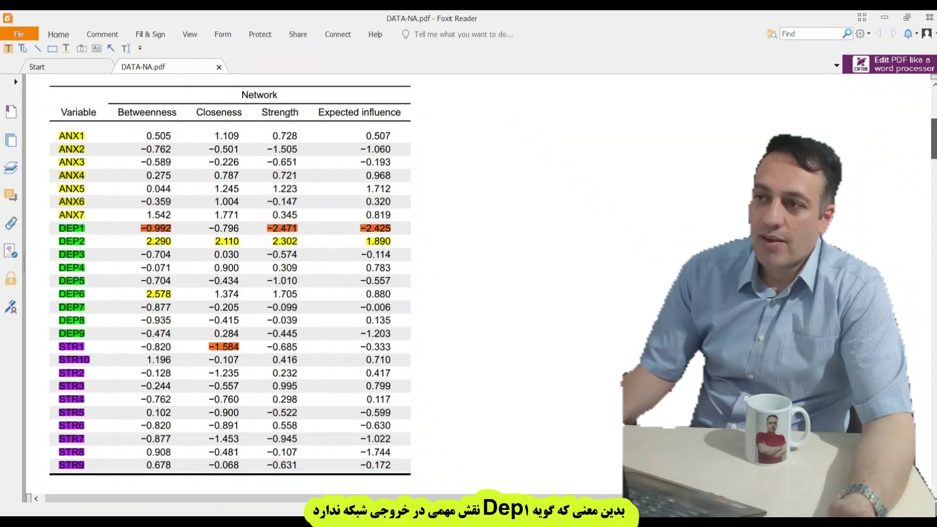
scroll(468, 284, "down", 10)
scroll(469, 283, "down", 10)
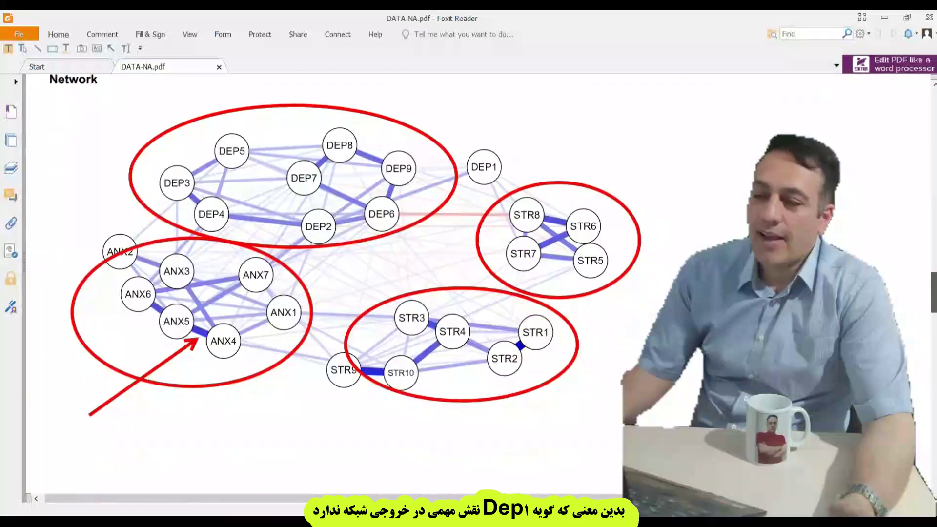
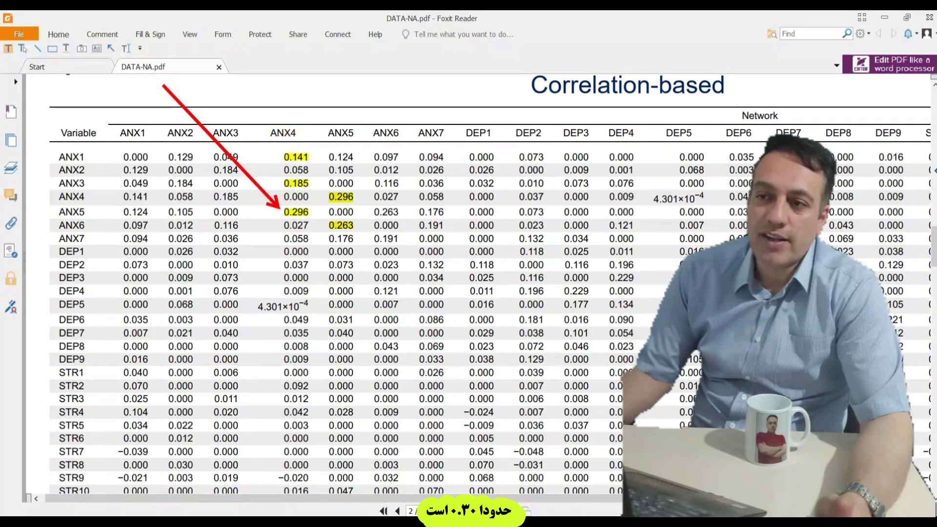
scroll(468, 217, "down", 10)
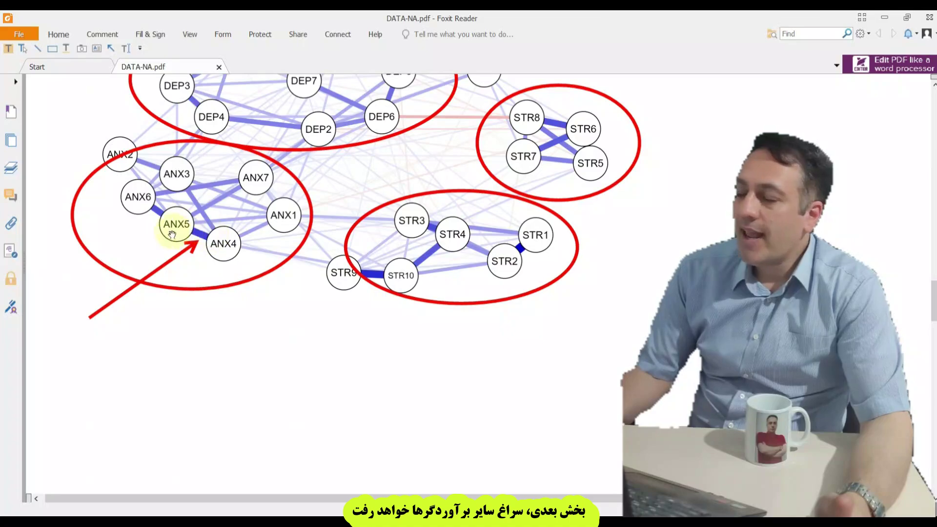
left_click_drag(934, 300, 889, 252)
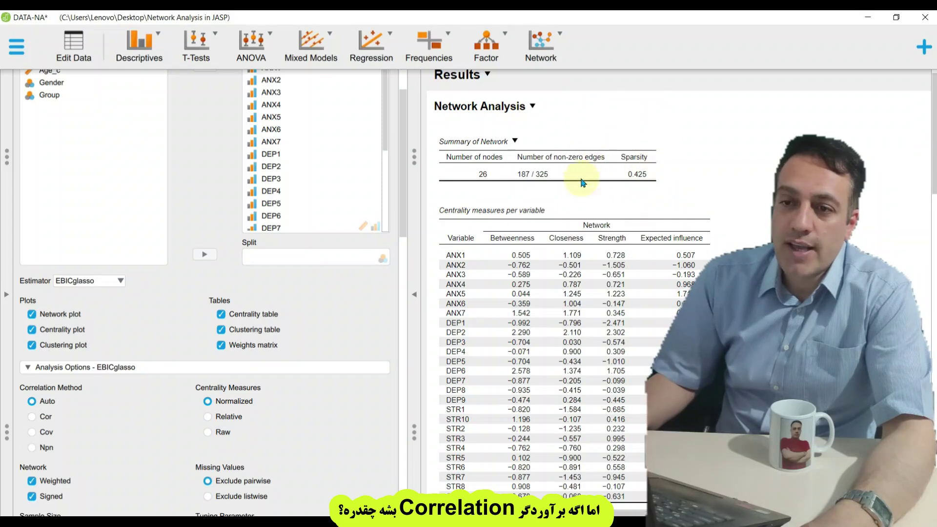
Change the estimator to Correlation, review the summary and weights matrix, and enlarge the network plot to inspect its edges.
left_click(117, 282)
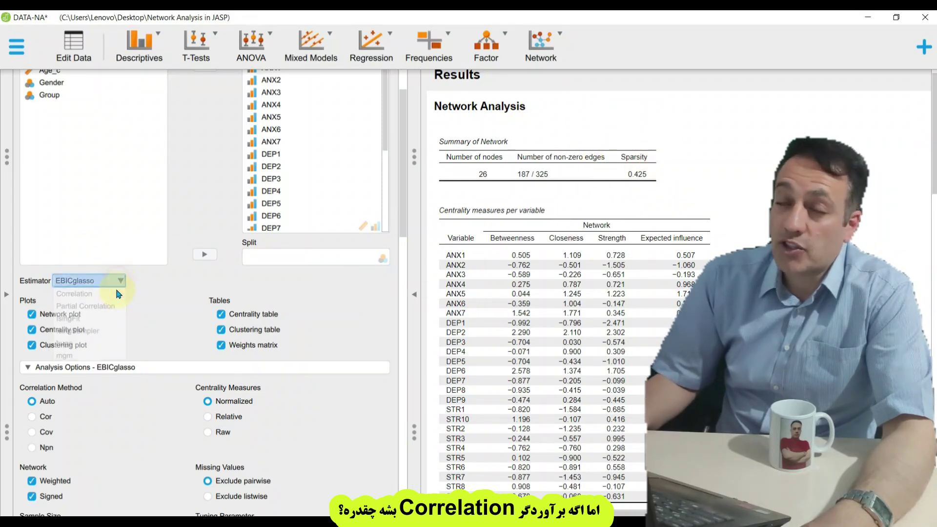
left_click(89, 295)
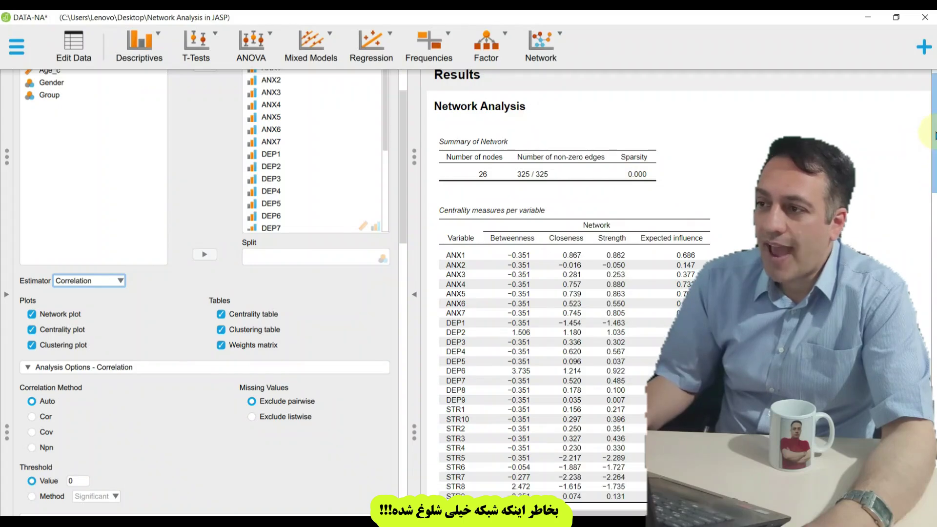
scroll(924, 144, "down", 10)
scroll(924, 144, "down", 10)
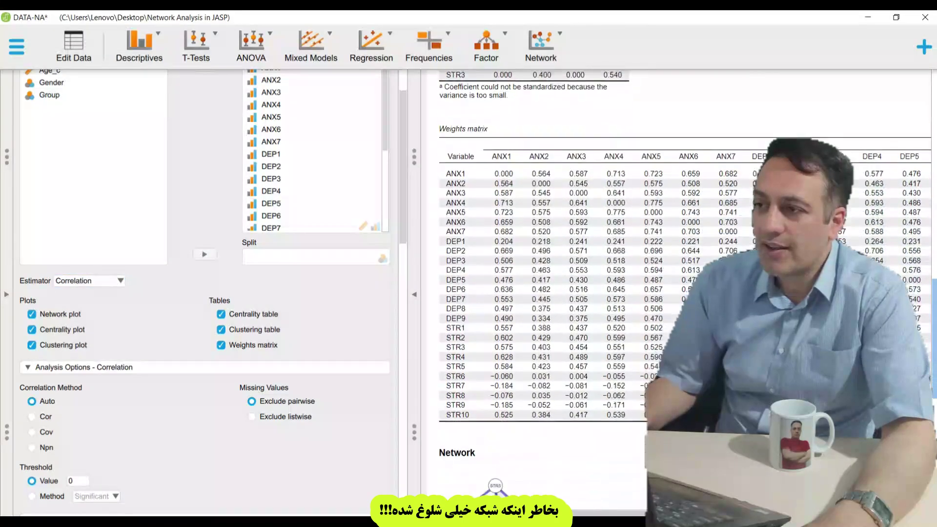
scroll(923, 144, "down", 1)
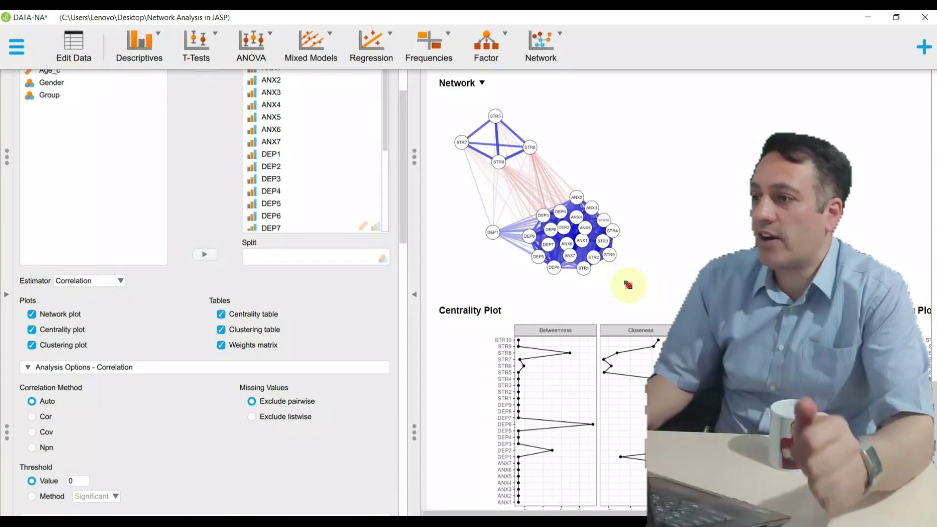
left_click_drag(625, 282, 774, 387)
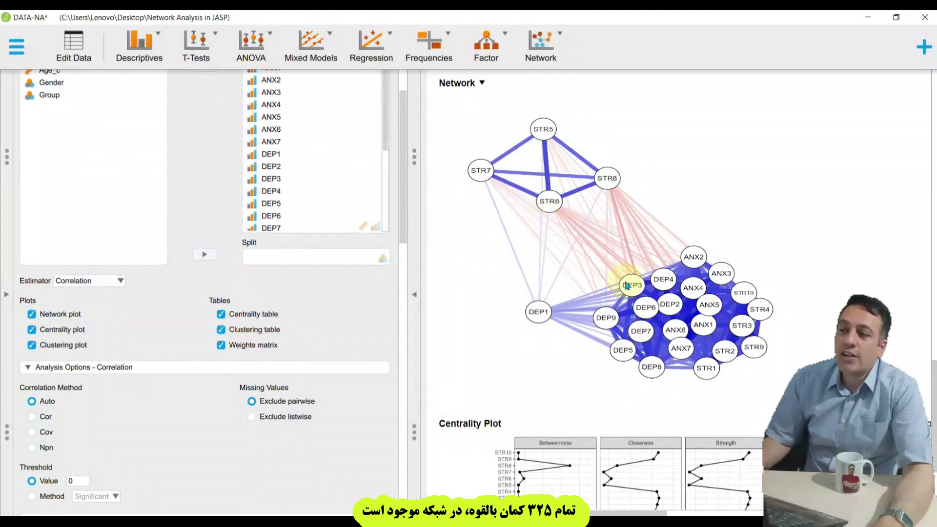
left_click_drag(933, 387, 925, 83)
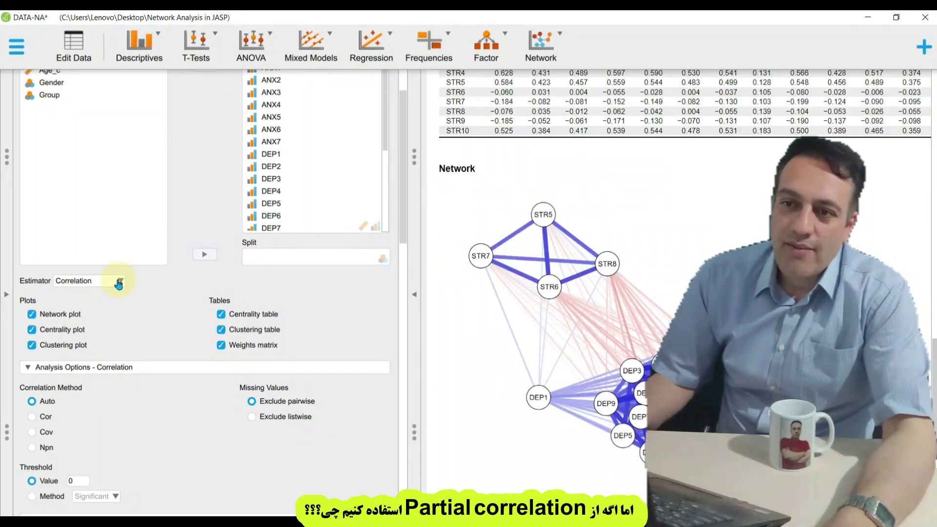
Change the estimator to Partial Correlation and examine the network summary and the network plot.
left_click(118, 282)
left_click(97, 305)
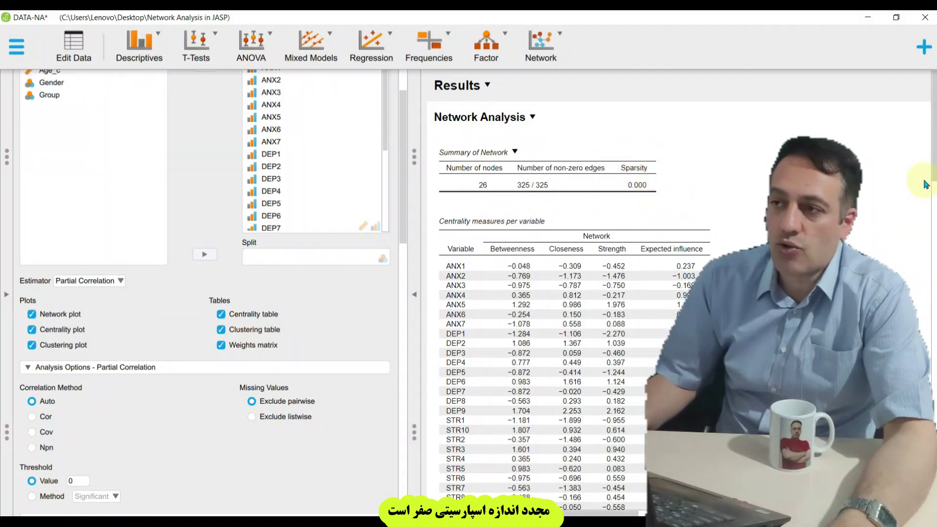
left_click_drag(928, 185, 929, 410)
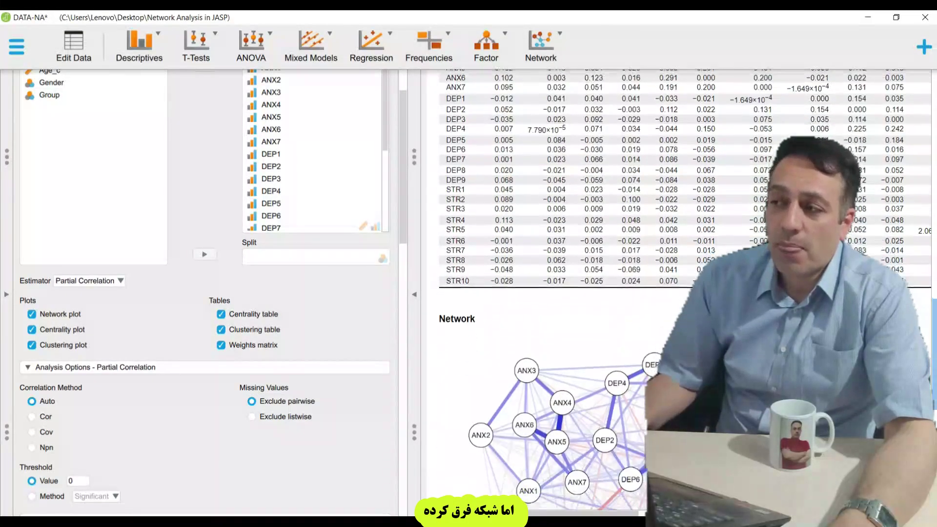
scroll(665, 359, "down", 4)
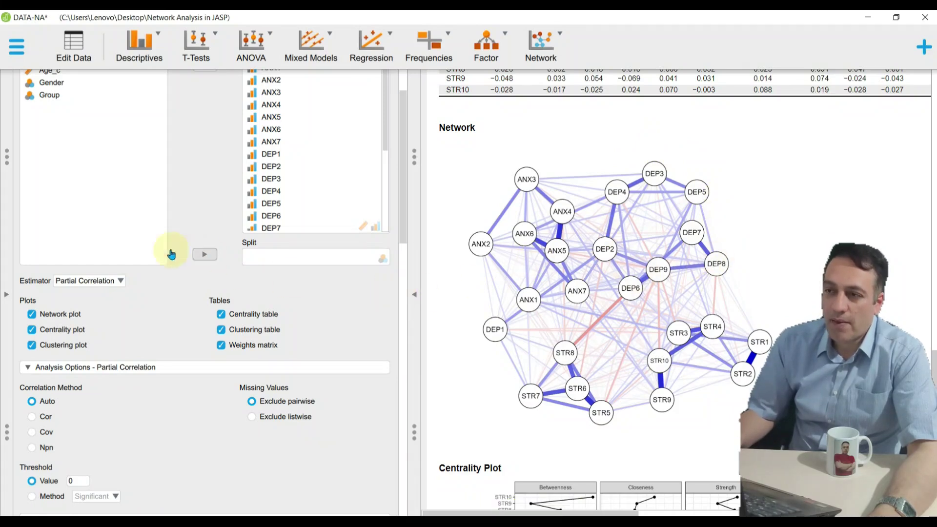
Set the estimator back to EBICglasso and enlarge the network plot in the results.
left_click(120, 283)
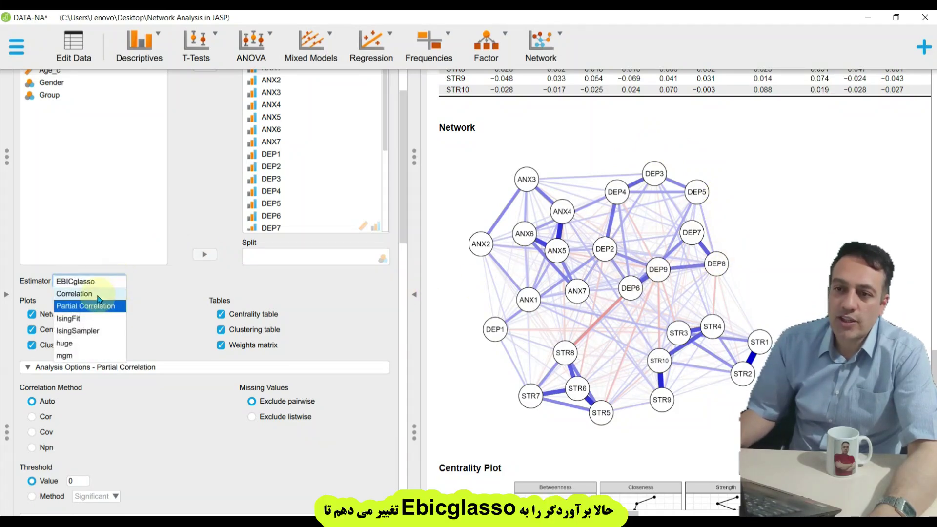
left_click(78, 282)
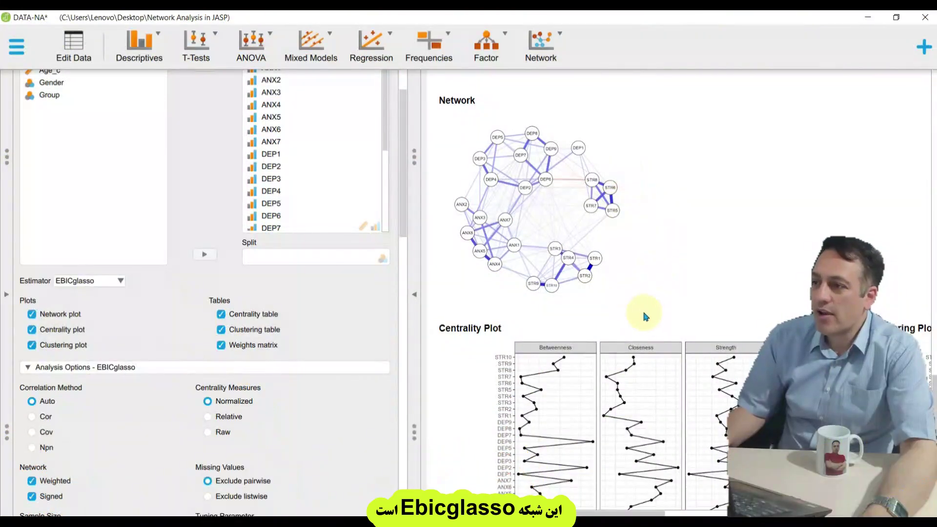
left_click_drag(629, 305, 790, 410)
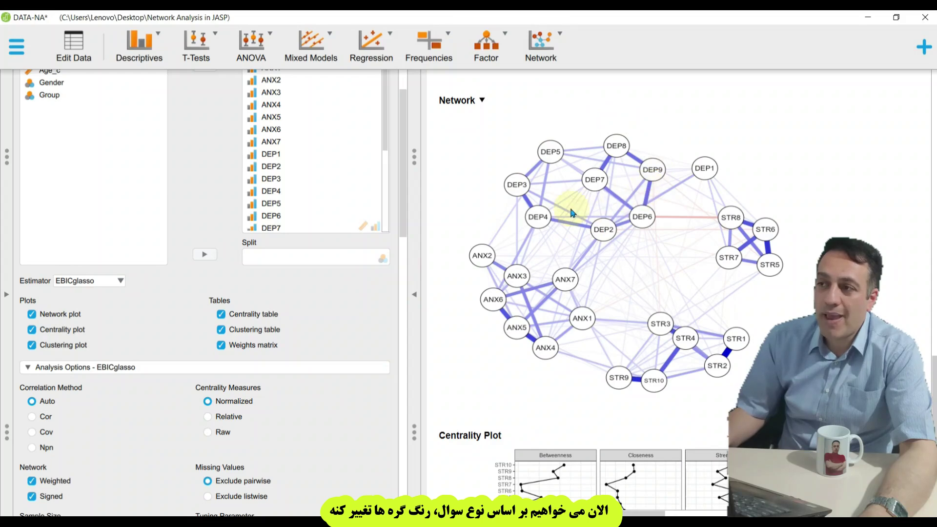
Rename Group 1 in the graphical options as Anxiety.
left_click_drag(401, 196, 372, 373)
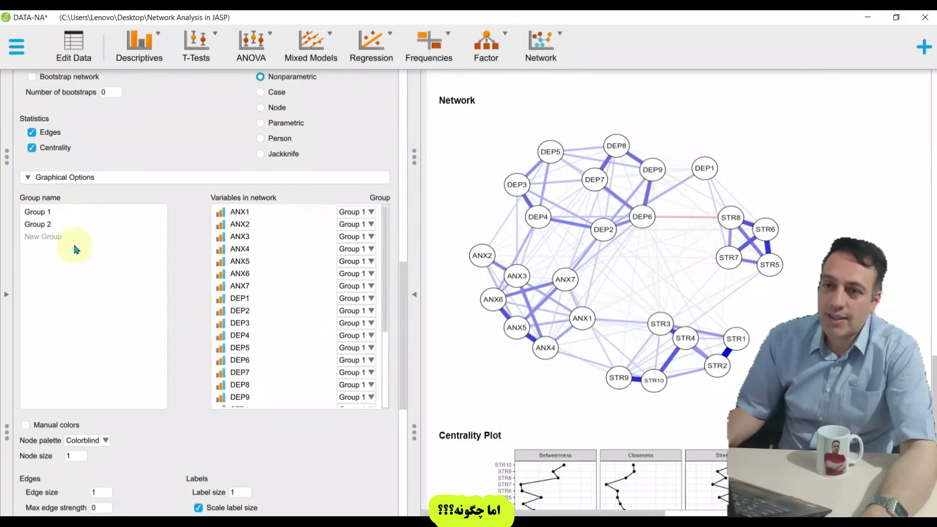
double_click(35, 211)
key("ctrl+a")
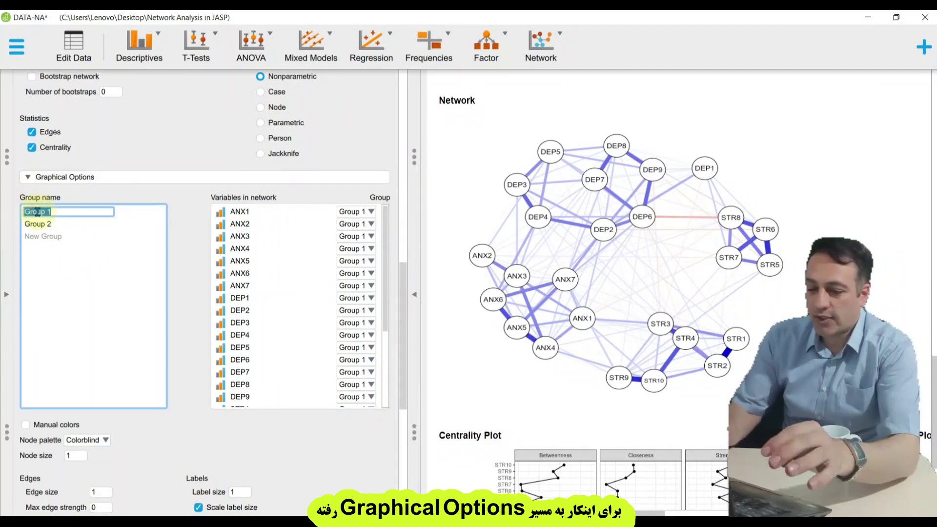
type("Anxiety")
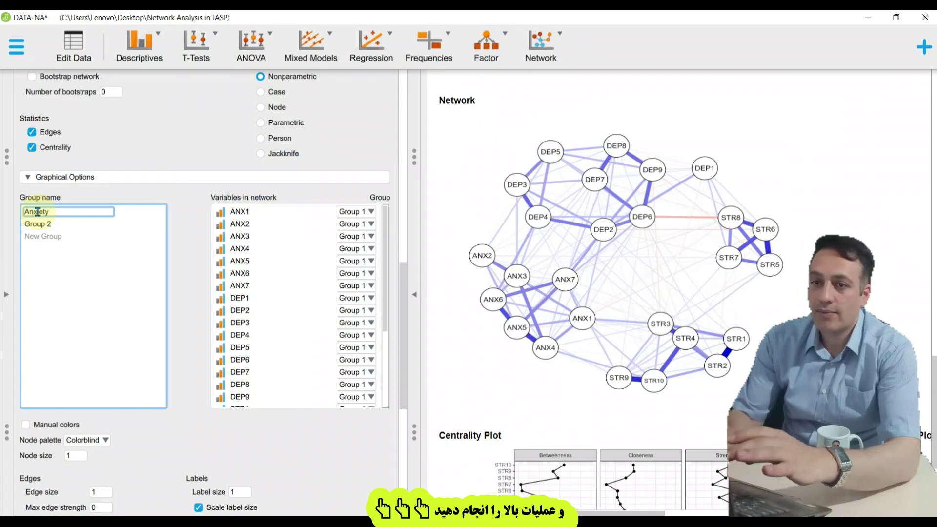
key("Return")
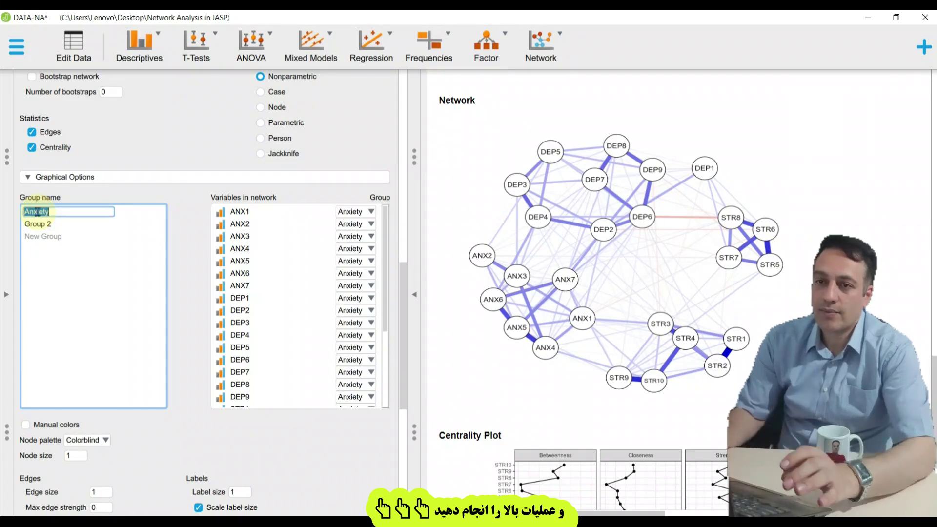
Rename Group 2 in the graphical options as Depression.
left_click(43, 227)
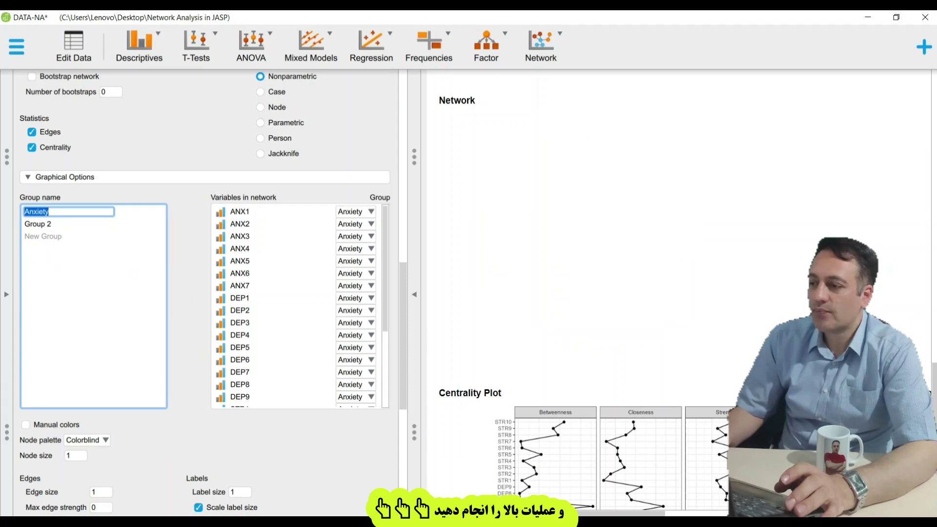
key("alt+Tab")
left_click(385, 244)
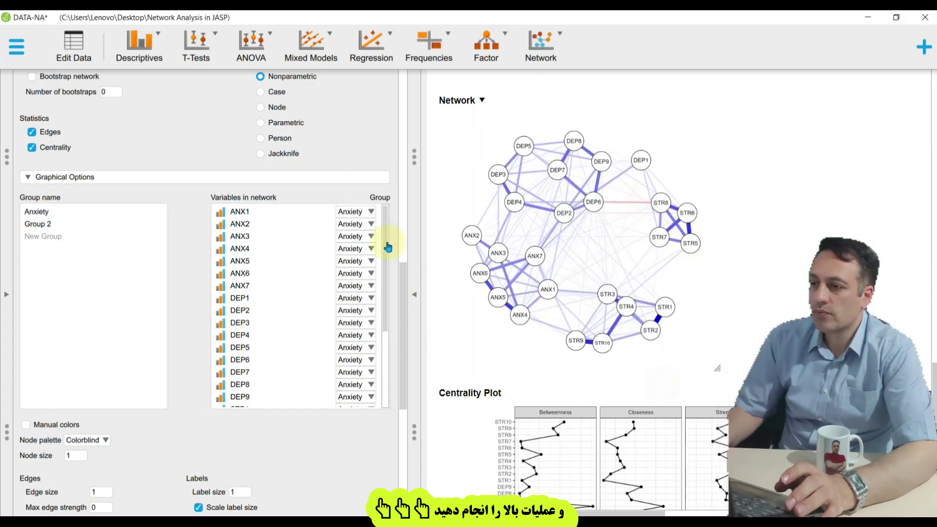
left_click(30, 224)
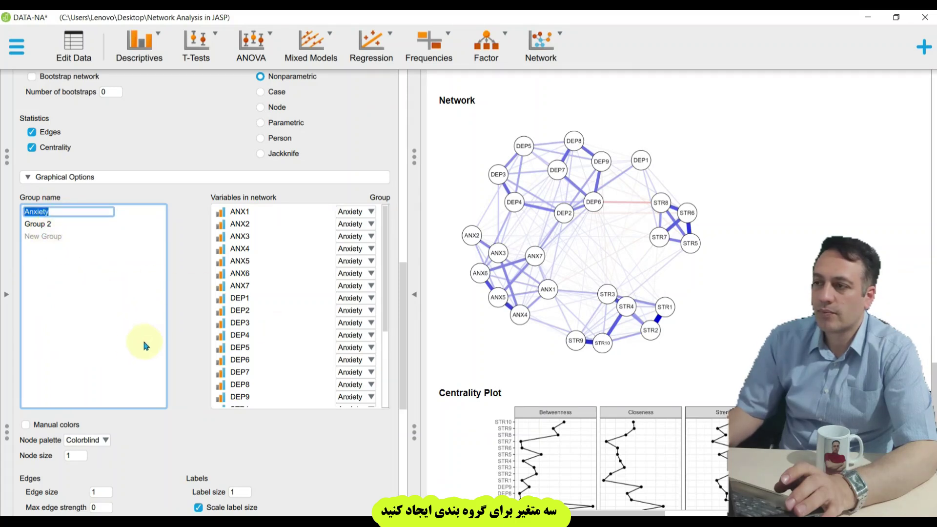
left_click(445, 146)
double_click(41, 226)
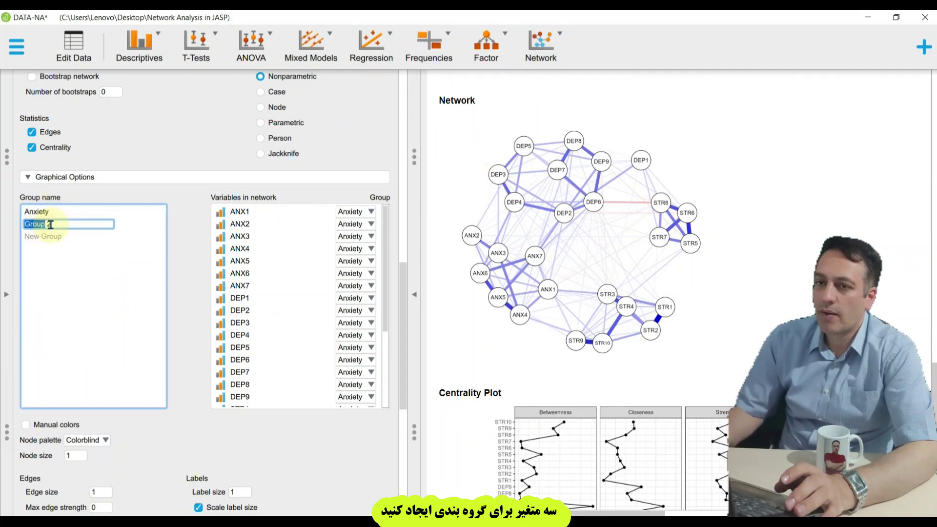
type("Depression")
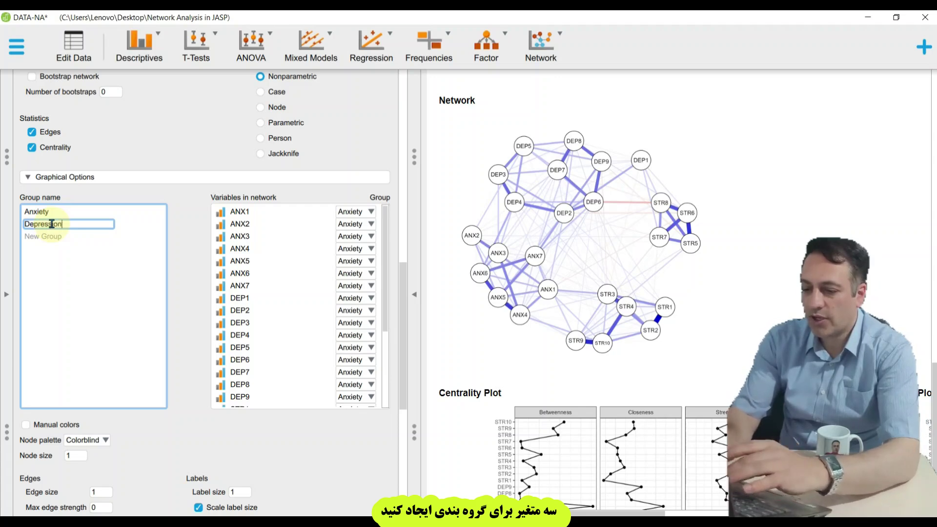
left_click(540, 199)
Add a third variable group named Stress below Depression.
double_click(53, 236)
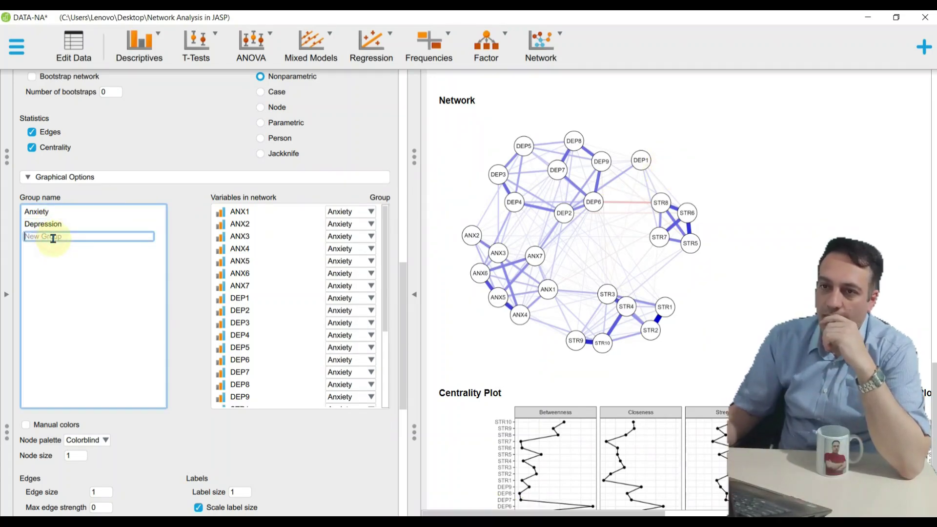
type("Stress")
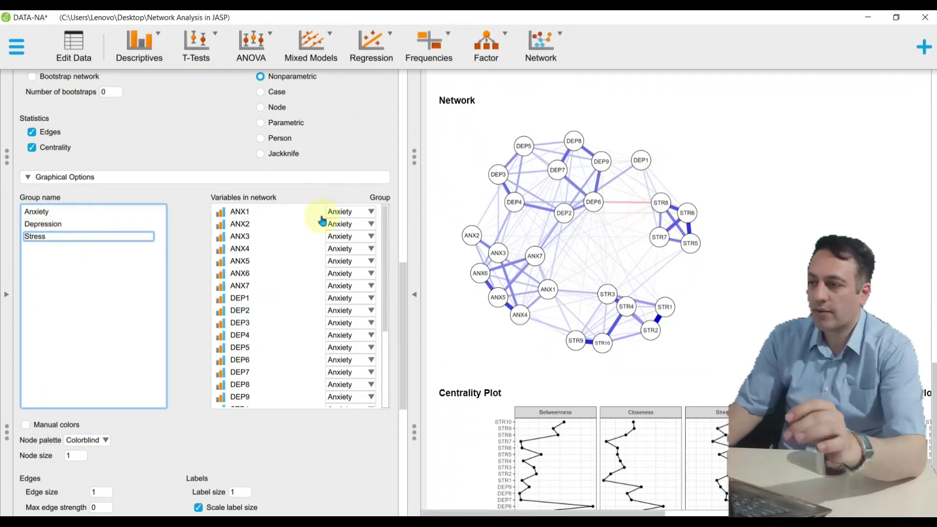
left_click(768, 178)
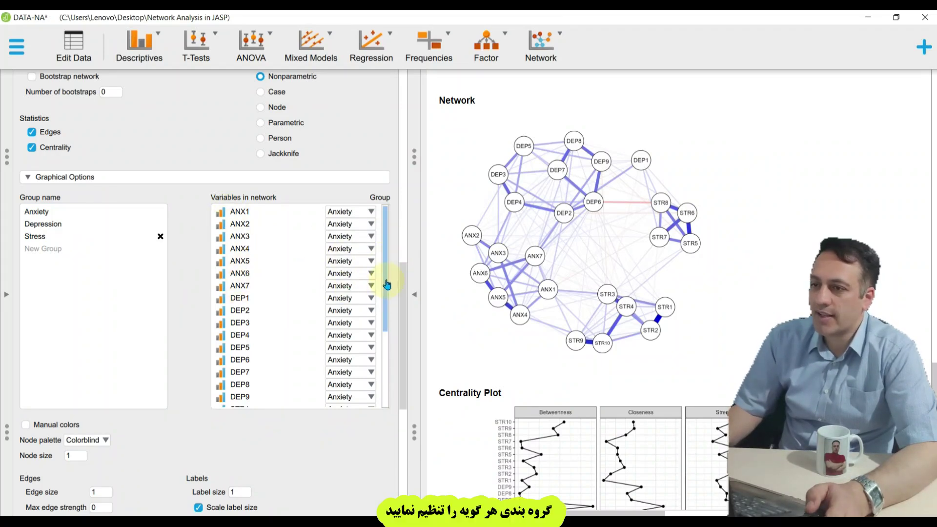
Assign variables DEP1 through DEP9 to the Depression group in the network's graphical options.
scroll(387, 284, "down", 2)
left_click(358, 224)
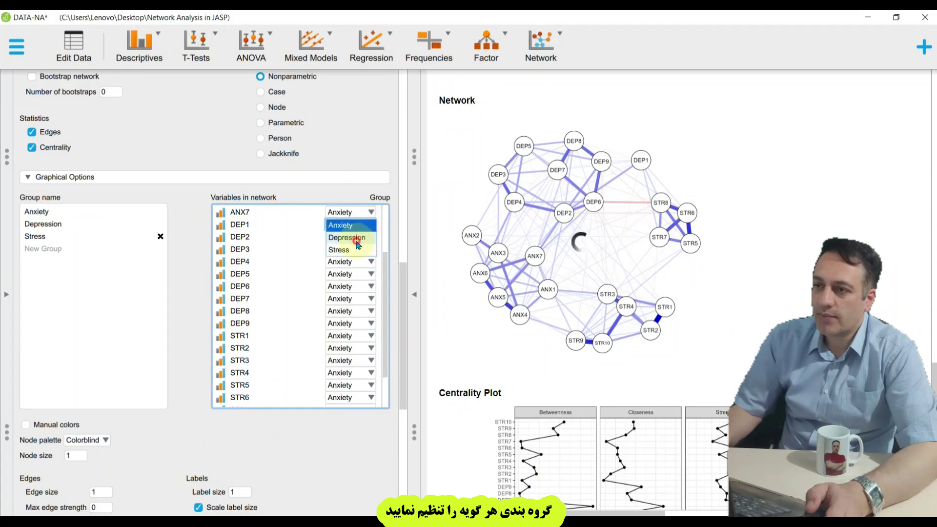
left_click(359, 237)
left_click(356, 237)
left_click(356, 271)
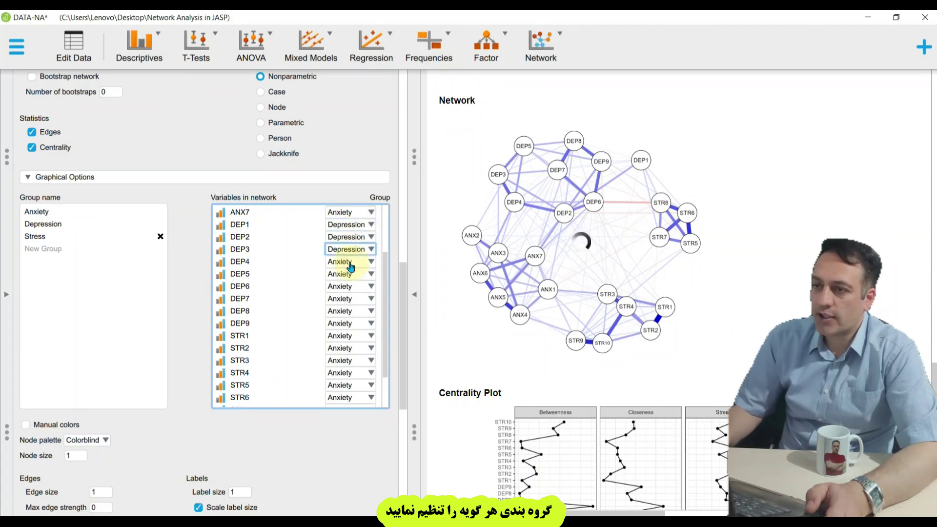
left_click(349, 262)
left_click(350, 275)
left_click(349, 273)
left_click(347, 289)
left_click(348, 298)
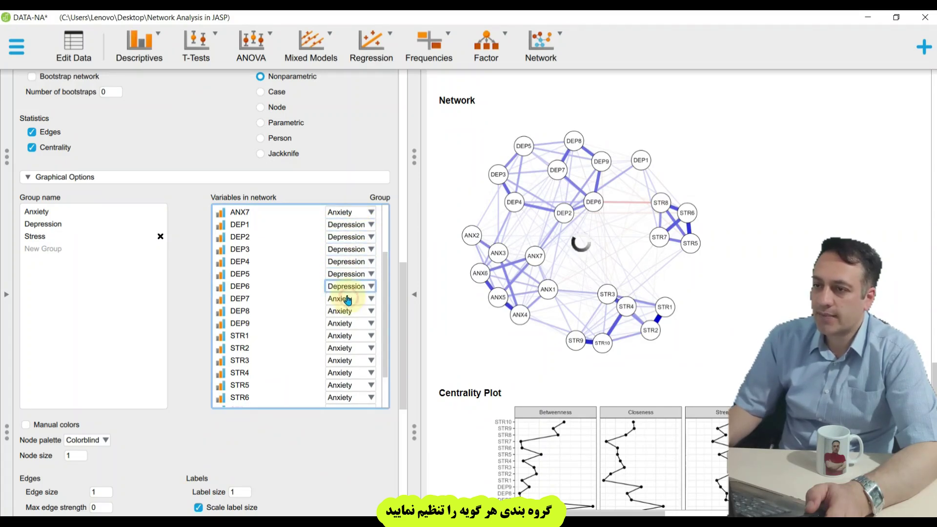
left_click(349, 303)
left_click(348, 311)
left_click(348, 312)
left_click(347, 323)
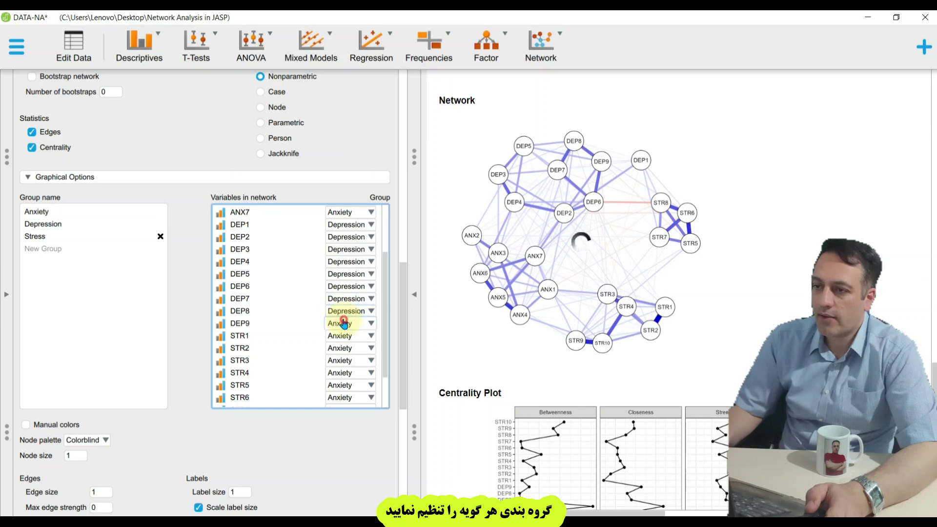
left_click(345, 325)
left_click(342, 336)
Assign variables STR1 through STR5 to the Stress group.
left_click(348, 336)
left_click(347, 361)
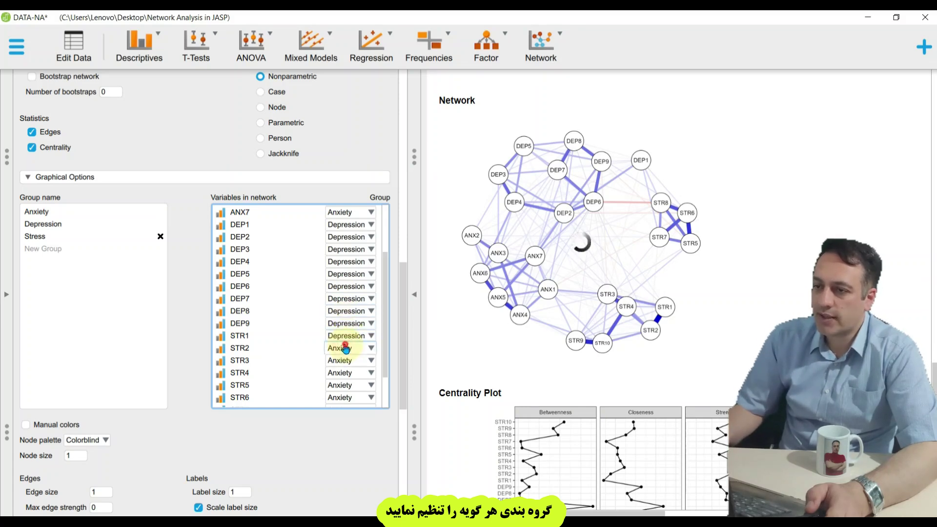
left_click(347, 348)
left_click(345, 373)
left_click(347, 348)
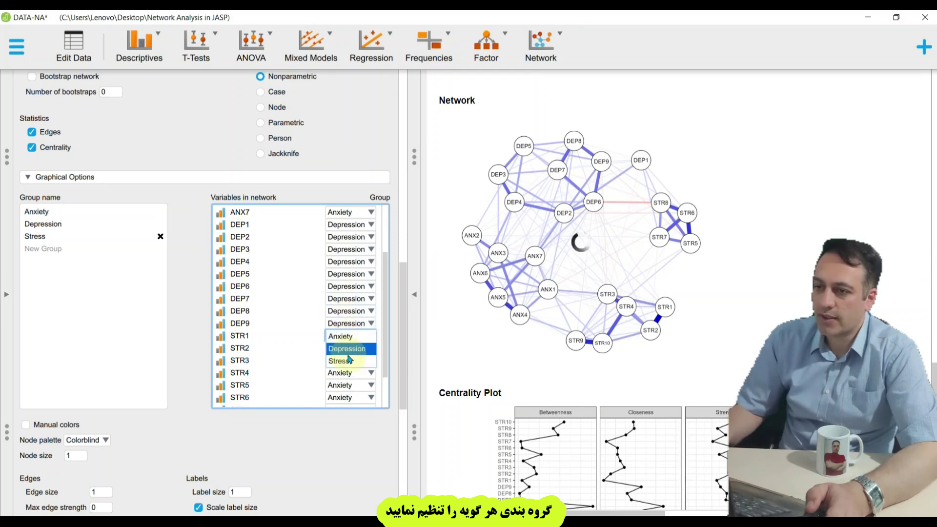
left_click(348, 353)
left_click(348, 348)
left_click(345, 360)
left_click(347, 360)
left_click(345, 385)
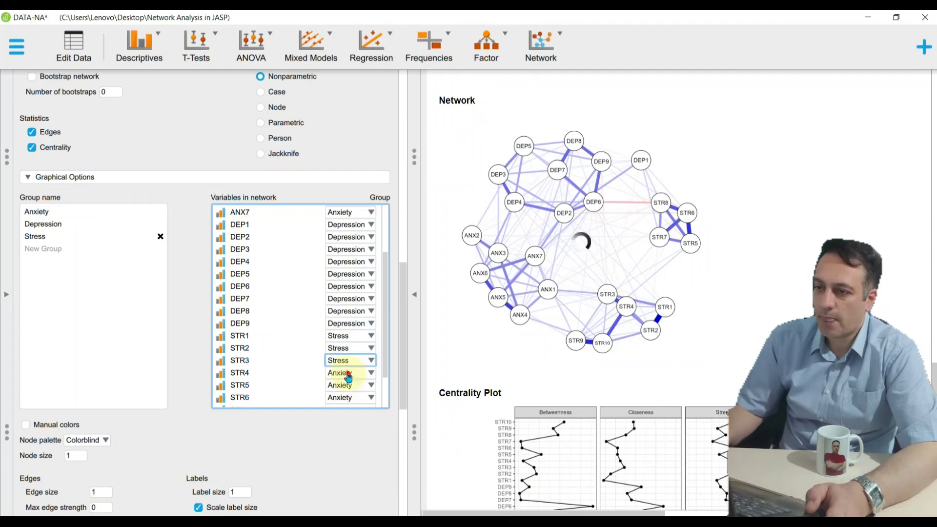
left_click(348, 373)
left_click(344, 398)
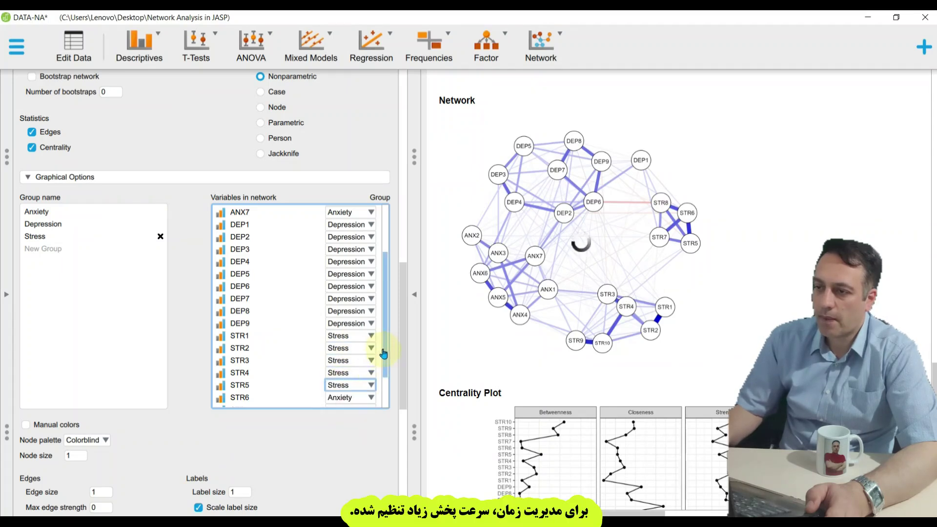
Assign the remaining stress variables, STR6 through STR10, to the Stress group.
scroll(342, 356, "down", 2)
left_click(335, 356)
left_click(345, 376)
left_click(343, 363)
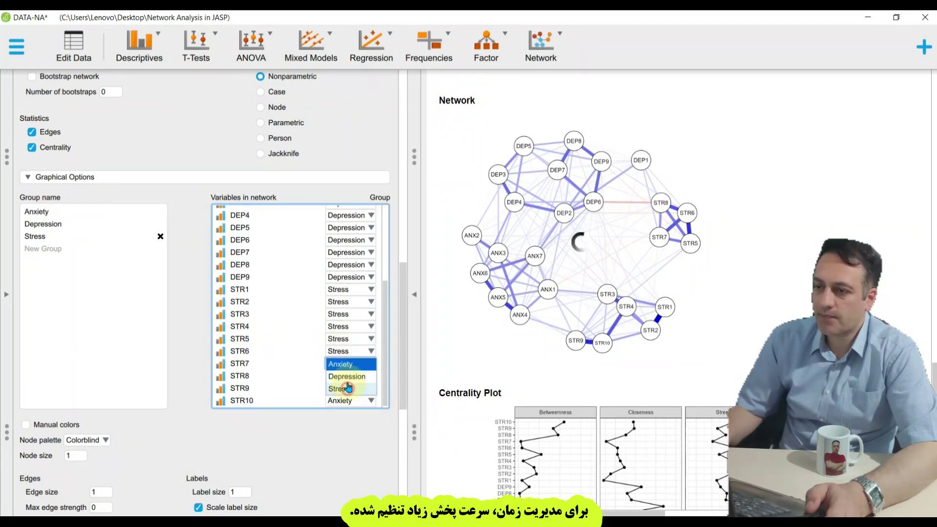
left_click(345, 388)
left_click(345, 376)
left_click(345, 399)
left_click(345, 388)
left_click(345, 412)
left_click(345, 400)
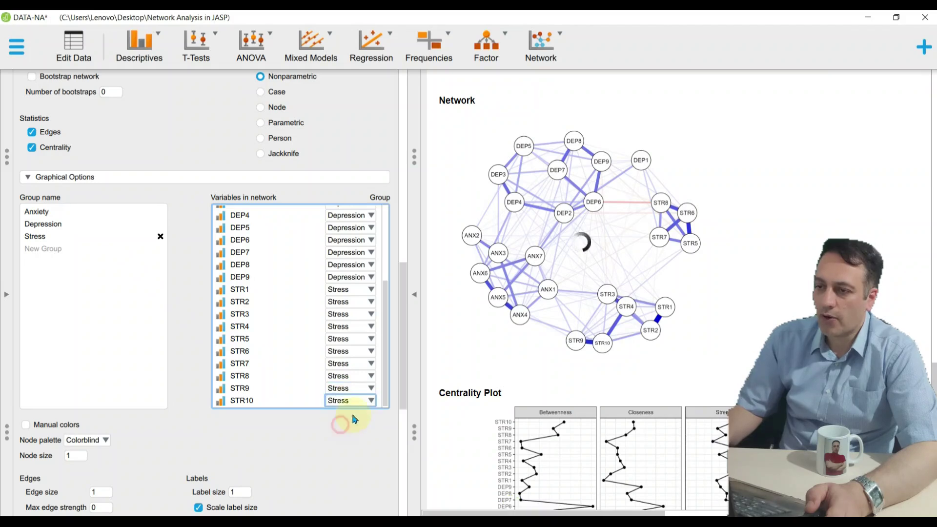
left_click(346, 425)
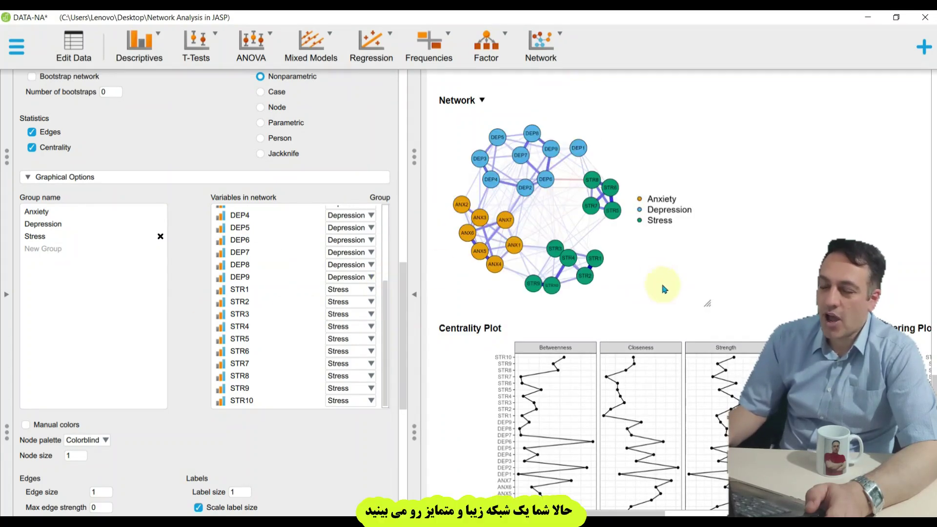
Enlarge the group-colored network plot and review the results from the centrality plot back to the network summary table.
left_click_drag(707, 303, 854, 414)
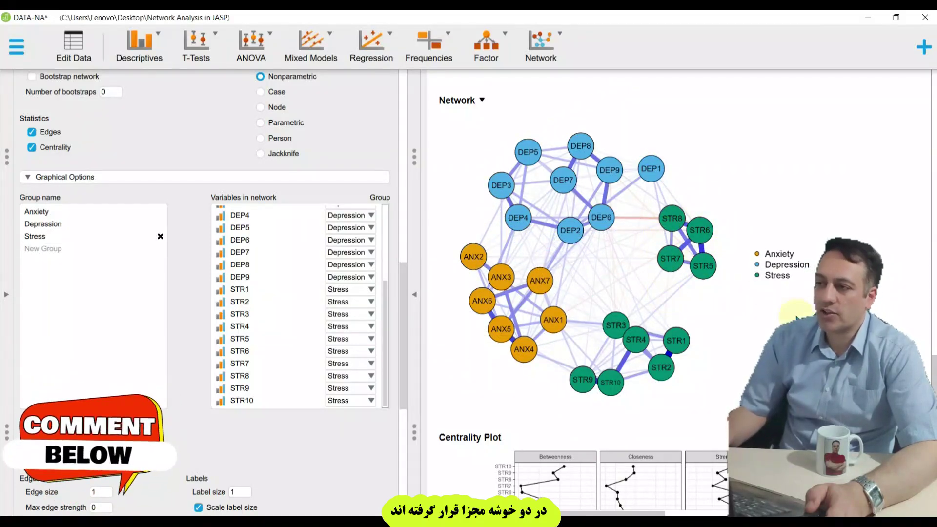
scroll(669, 276, "down", 3)
scroll(668, 276, "up", 3)
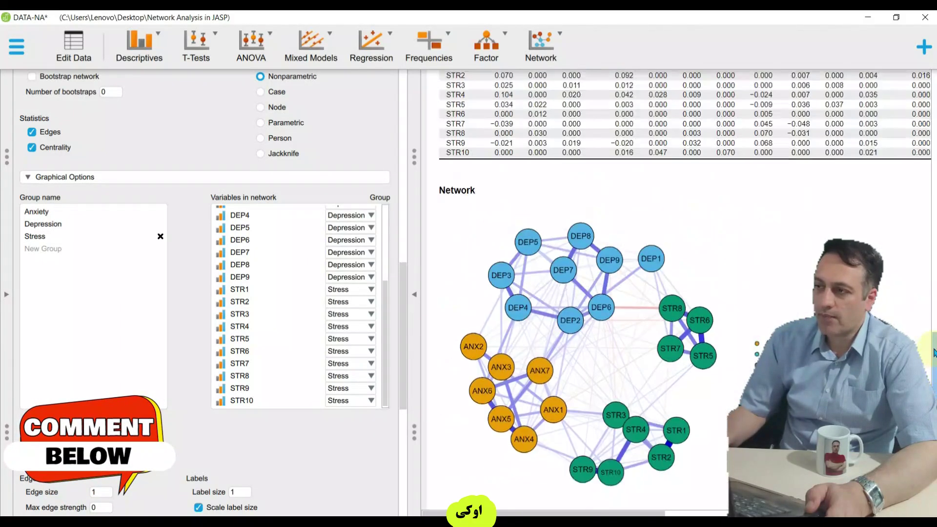
scroll(669, 276, "down", 2)
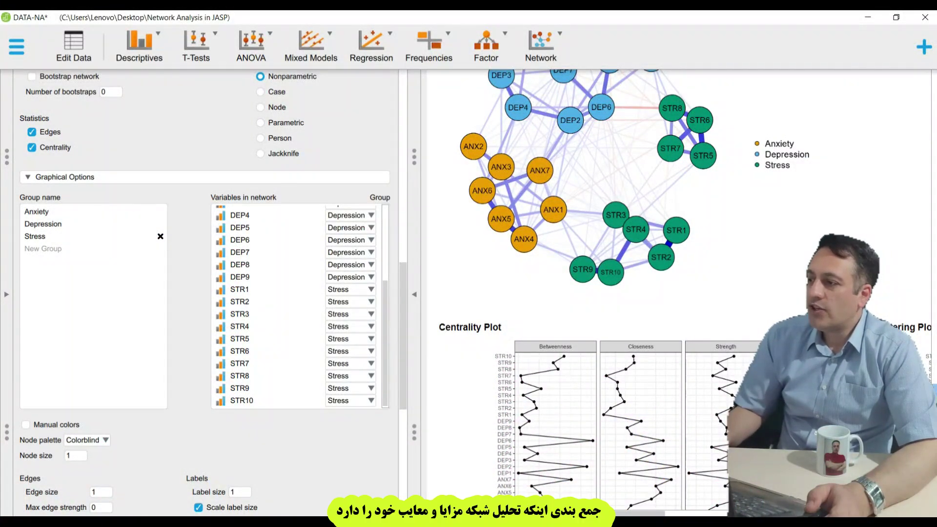
scroll(914, 86, "up", 15)
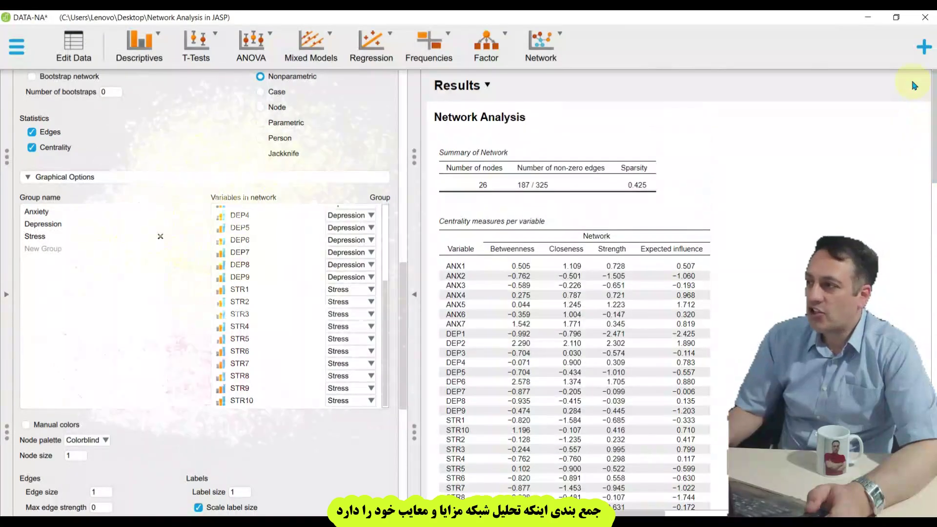